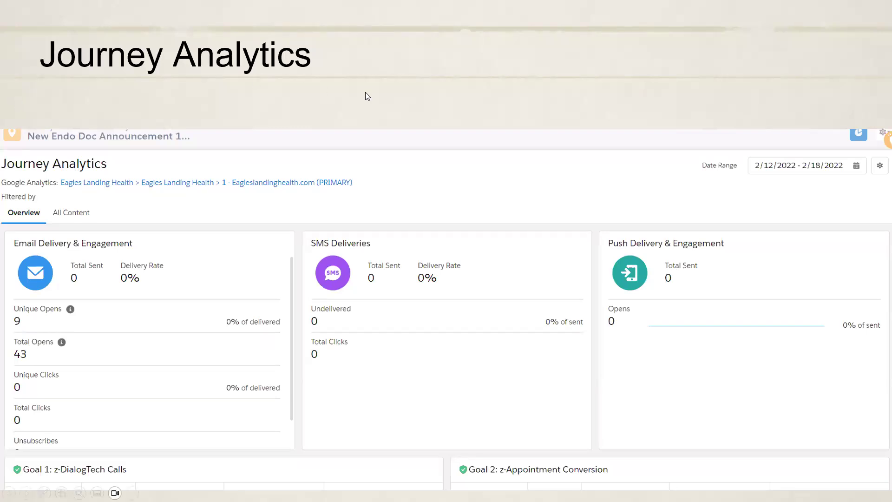
# - Switch from the slides to Marketing Cloud in Chrome and open Journey Builder from the dashboard
pyautogui.hotkey('alt', 'Tab')
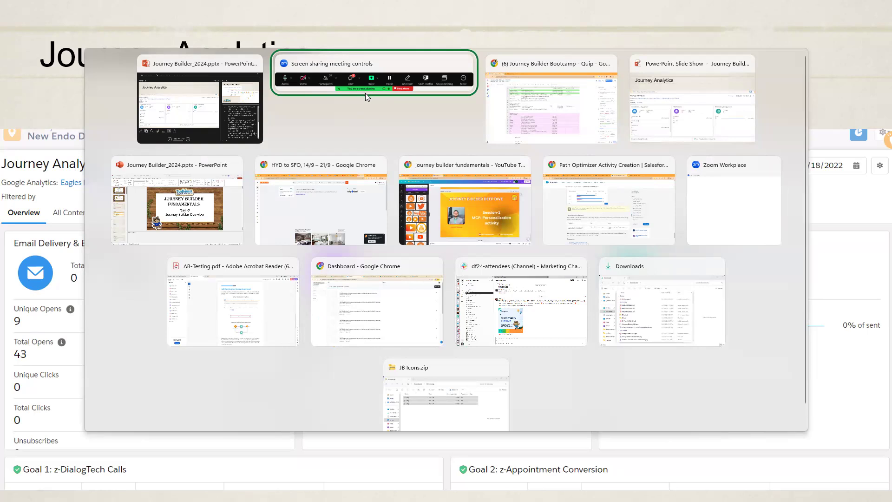
pyautogui.click(365, 93)
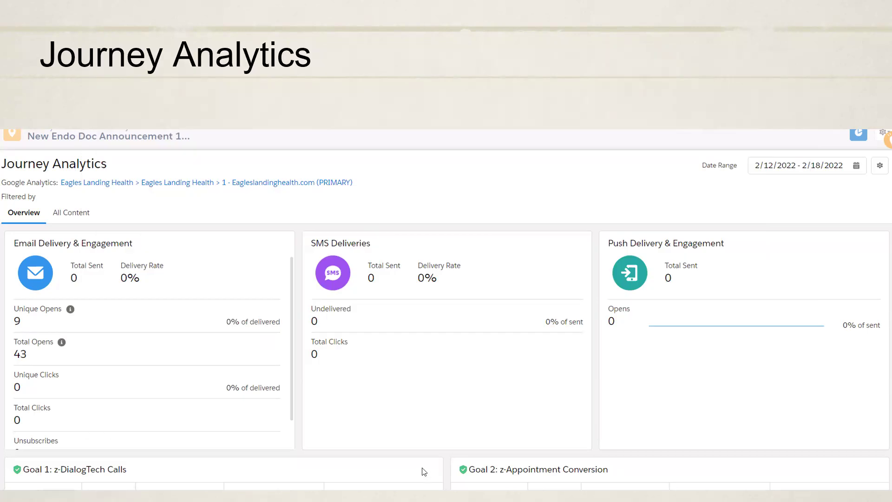
pyautogui.press('super')
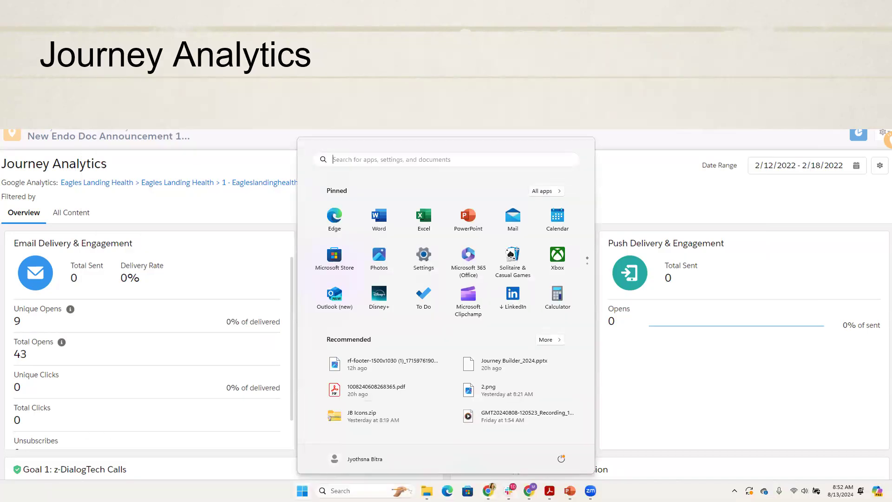
pyautogui.moveTo(529, 491)
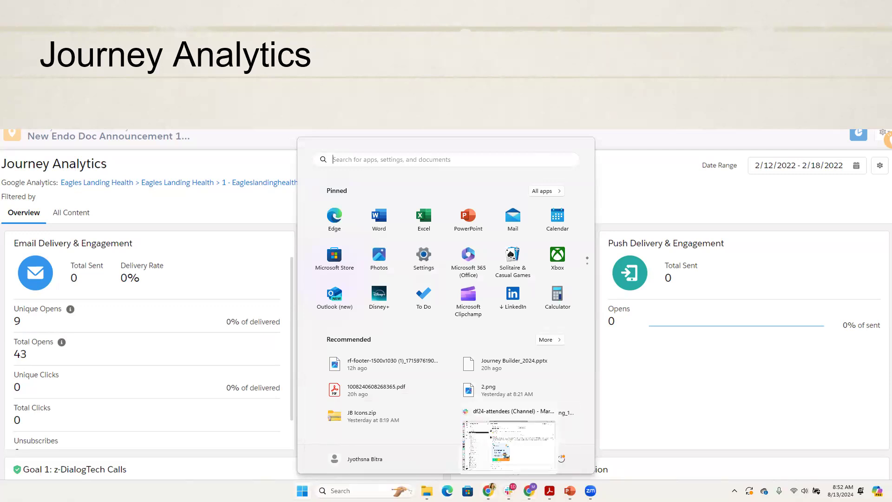
pyautogui.moveTo(489, 491)
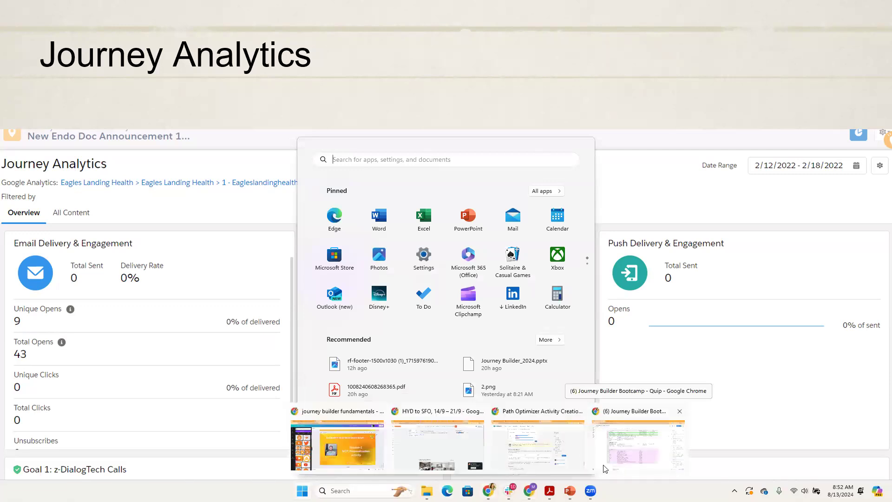
pyautogui.click(611, 451)
pyautogui.hotkey('ctrl', 'Tab')
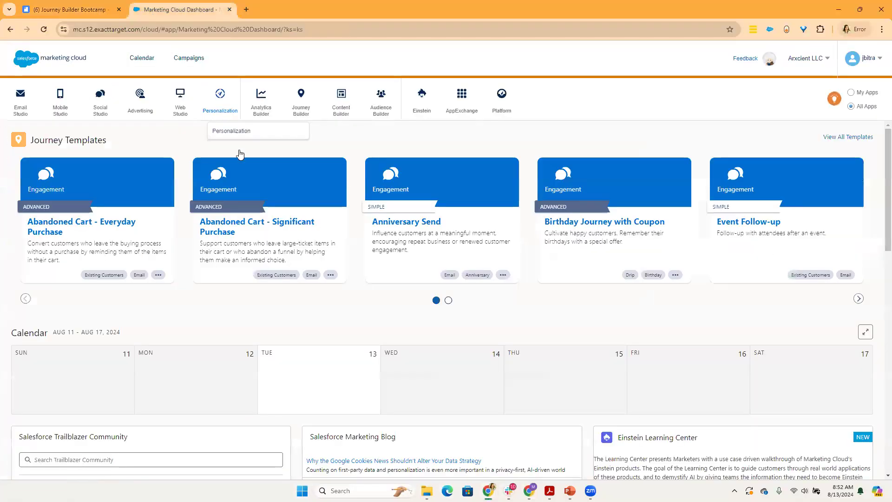
pyautogui.moveTo(304, 111)
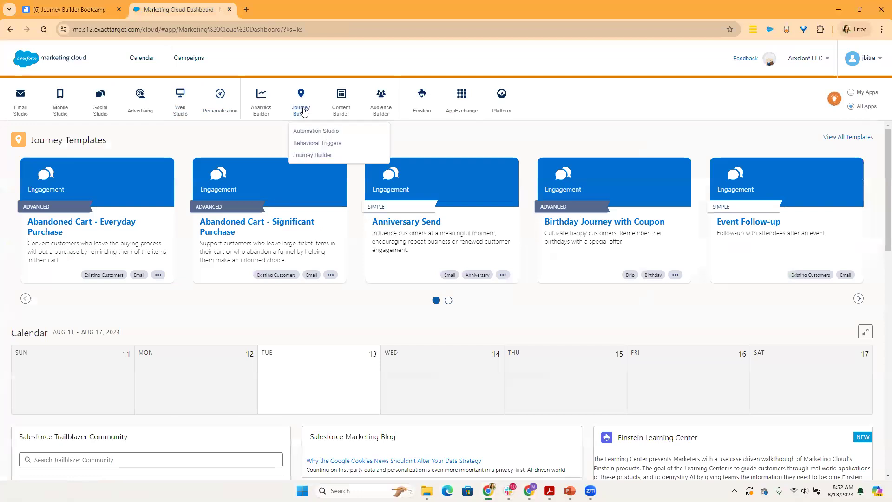
pyautogui.click(310, 156)
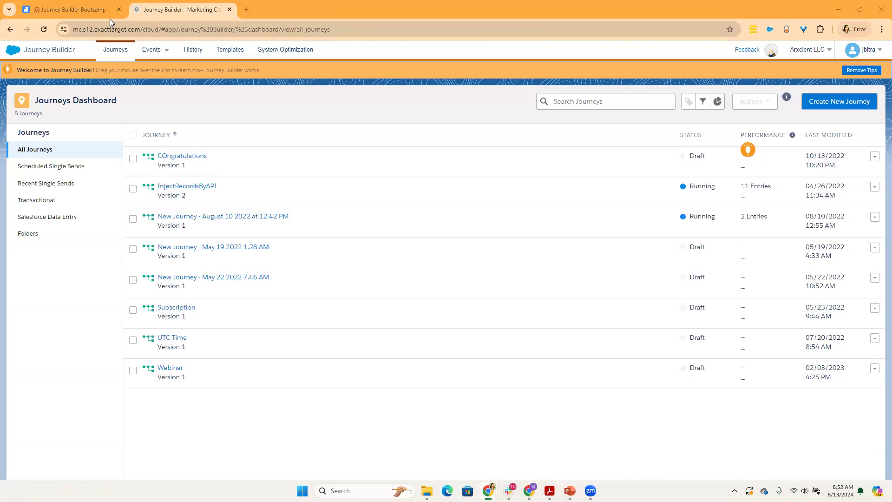
# - Check the Salesforce templates and My Templates, and open the COngratulations journey from the Journeys Dashboard
pyautogui.click(229, 50)
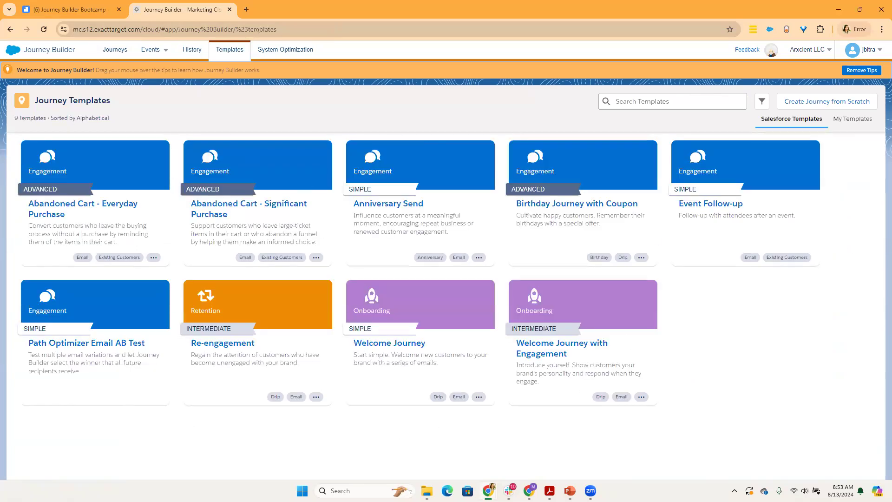
pyautogui.click(863, 122)
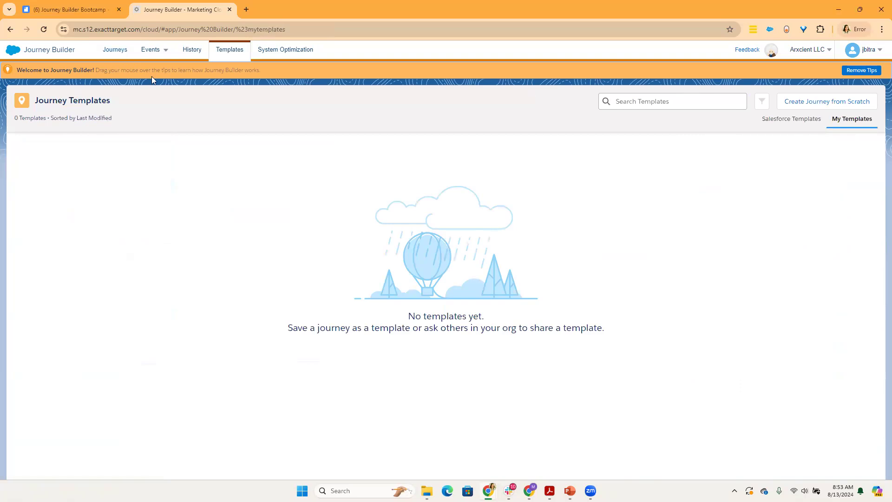
pyautogui.click(115, 49)
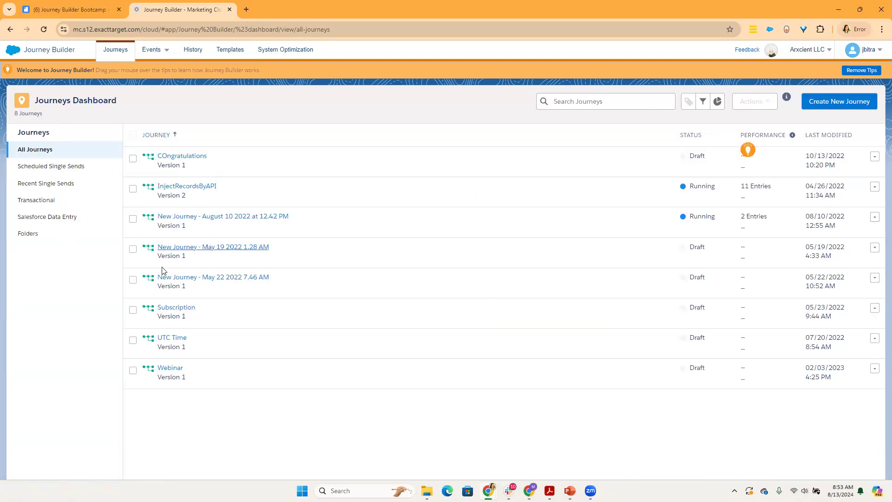
pyautogui.click(187, 158)
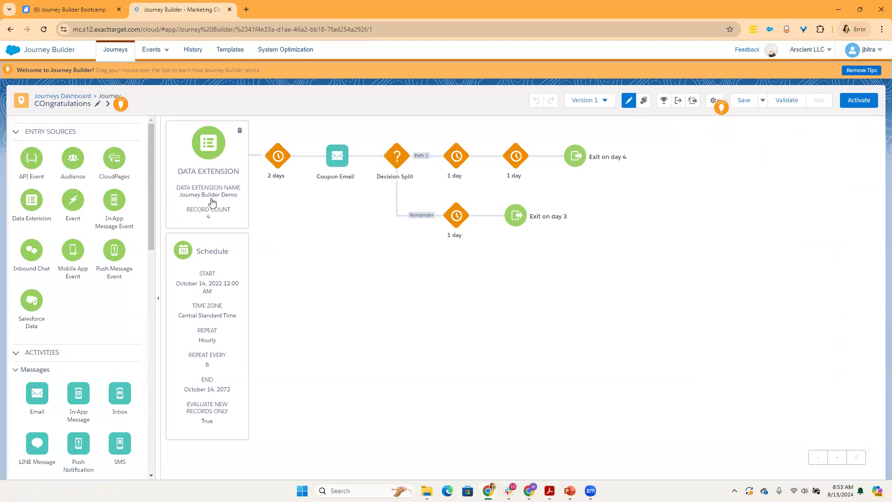
# - Try to add a Personalization Activity between the Coupon Email and the Decision Split
pyautogui.moveTo(151, 199); pyautogui.dragTo(144, 442)
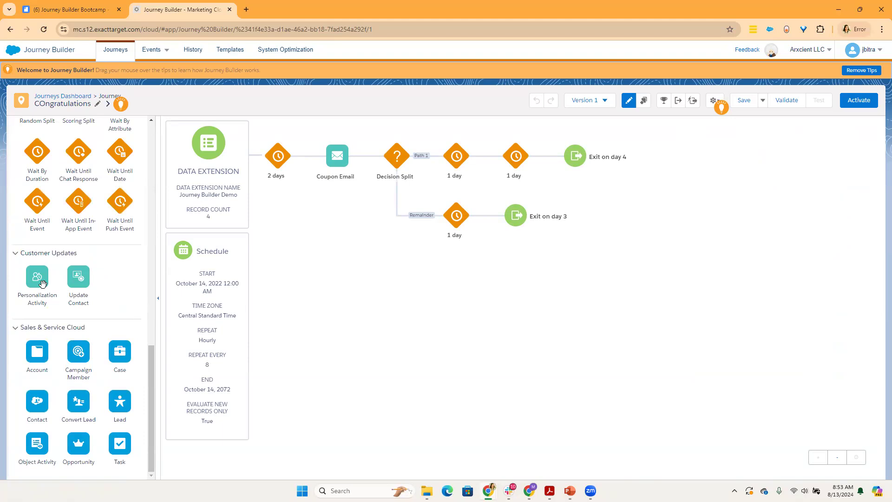
pyautogui.moveTo(43, 284); pyautogui.dragTo(303, 251)
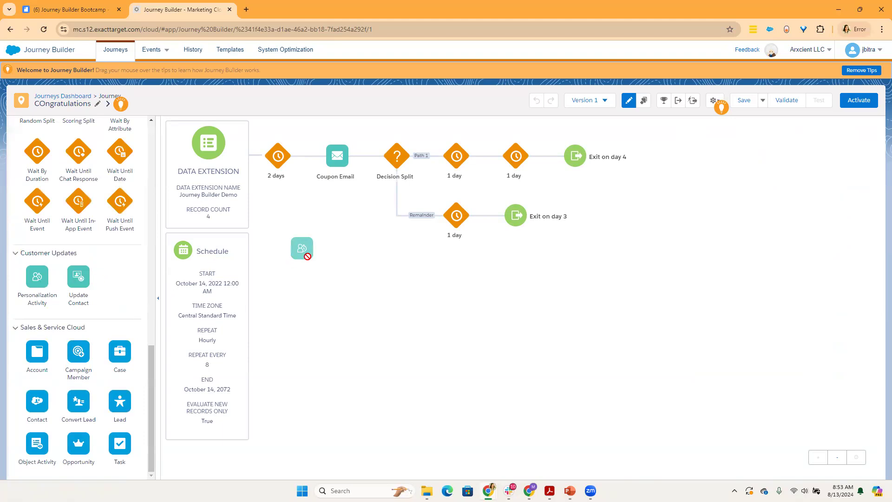
pyautogui.moveTo(302, 251); pyautogui.dragTo(369, 157)
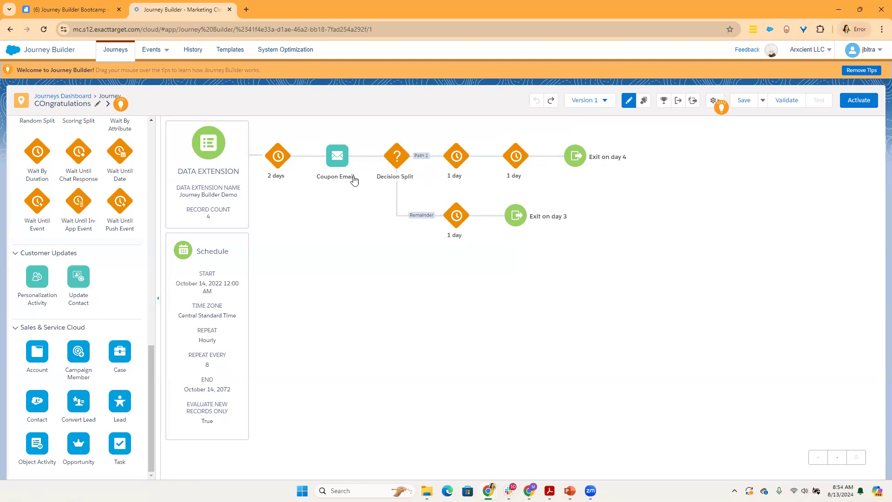
# - Open the Path 1 filter criteria of the Decision Split for editing
pyautogui.click(407, 162)
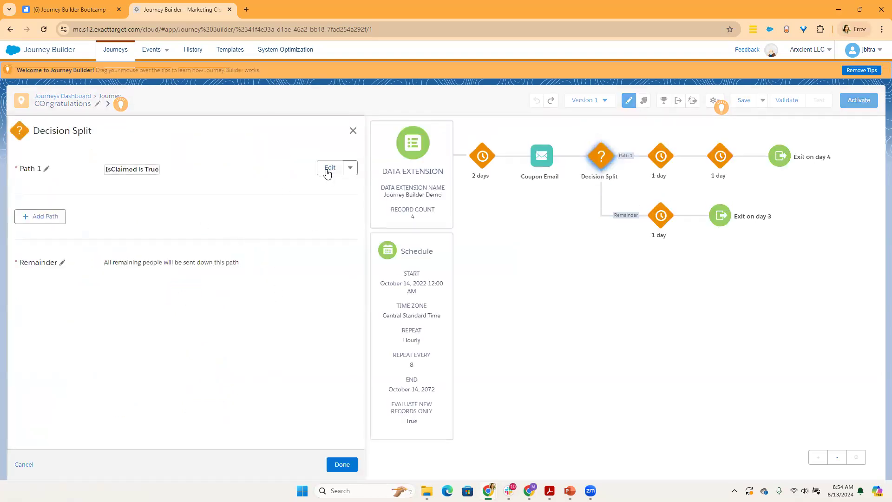
pyautogui.click(327, 168)
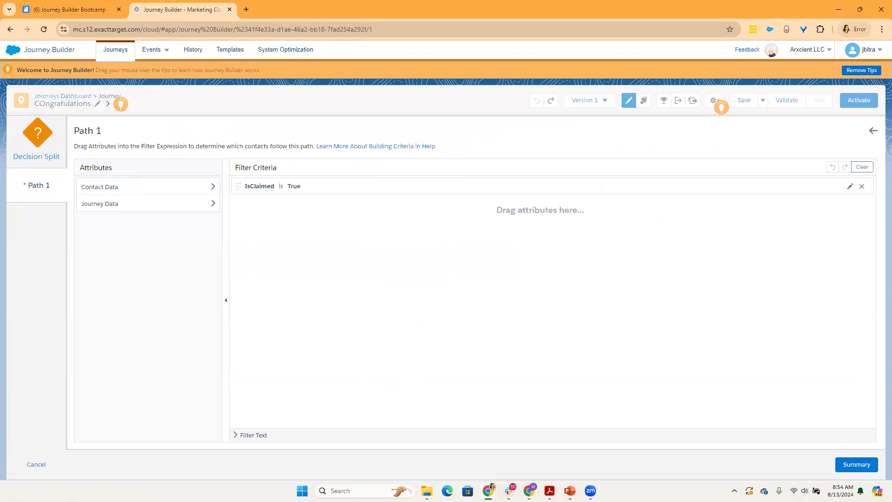
pyautogui.click(873, 131)
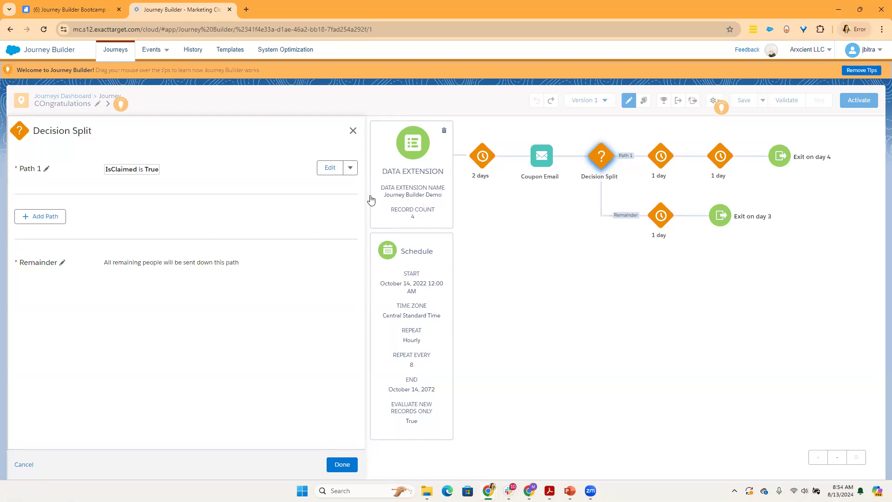
pyautogui.click(331, 170)
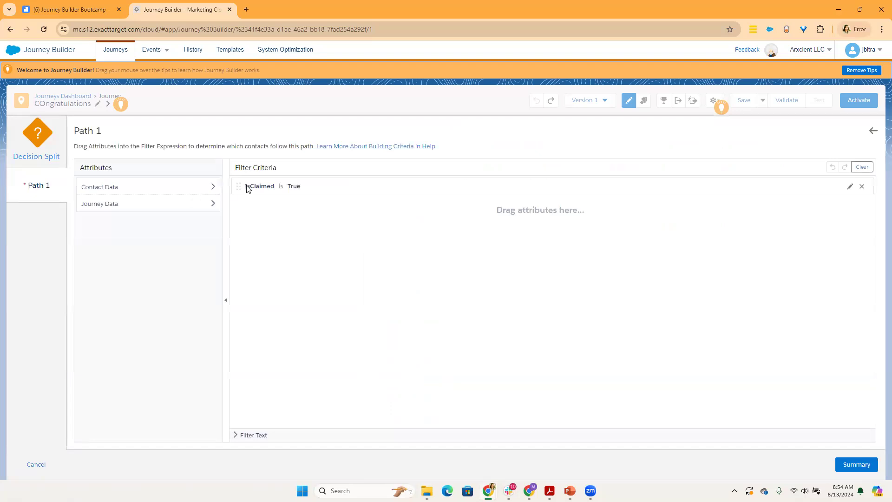
# - Examine the attributes available under the COngratulations entry in Journey Data
pyautogui.click(123, 203)
pyautogui.click(125, 222)
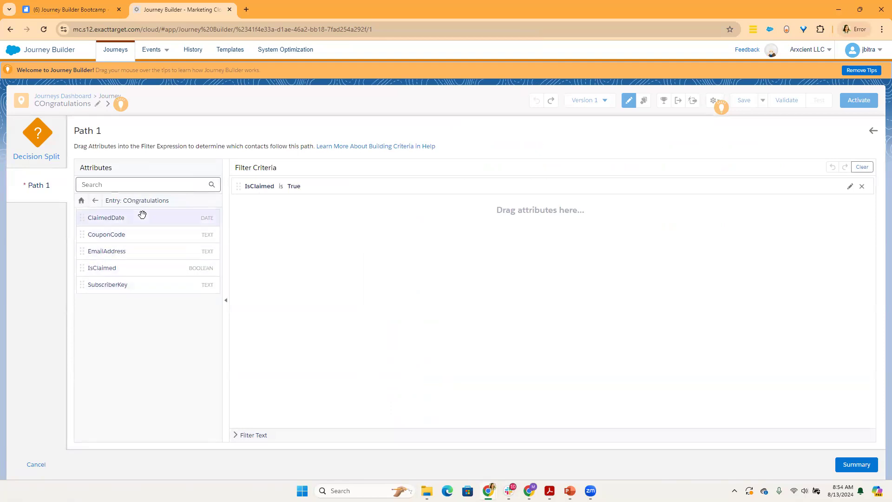
pyautogui.click(95, 202)
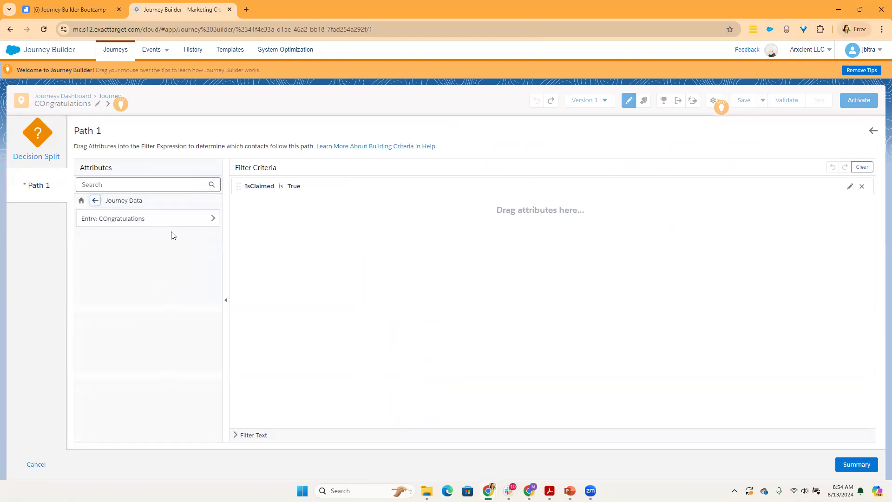
pyautogui.click(93, 203)
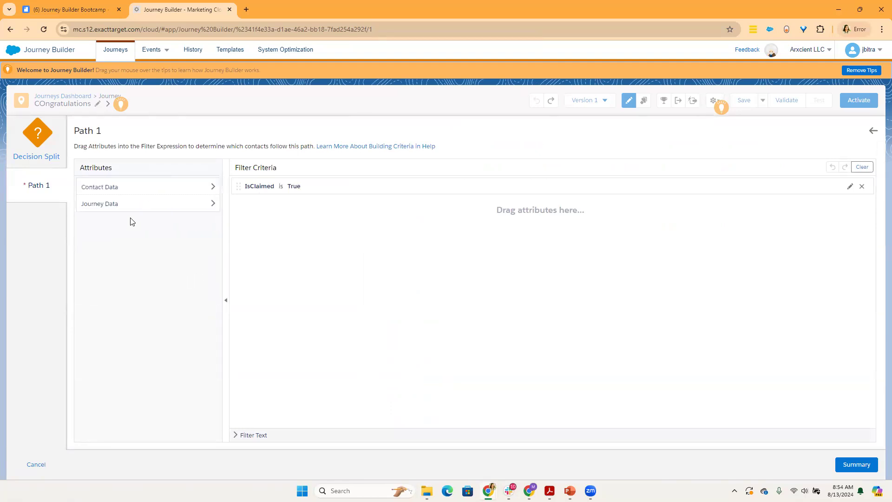
# - Add the FirstName attribute from the Patients contact data as a second criterion of Path 1
pyautogui.click(132, 191)
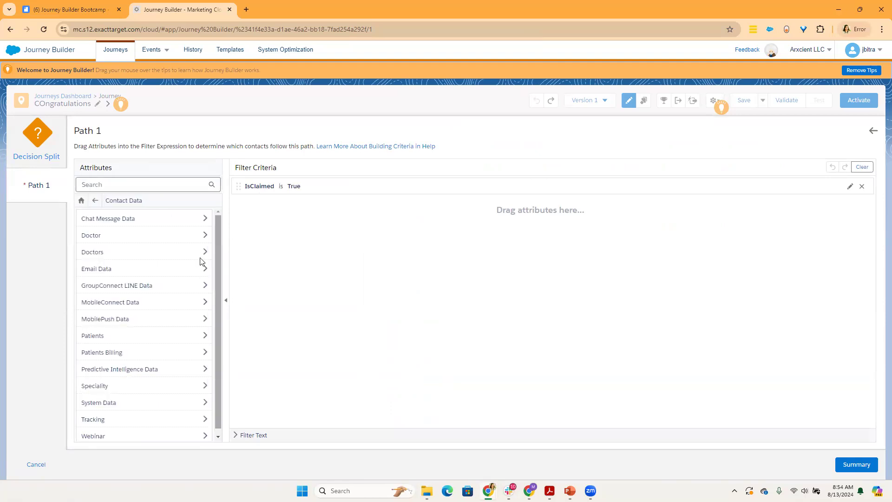
pyautogui.scroll(-1, 219, 234)
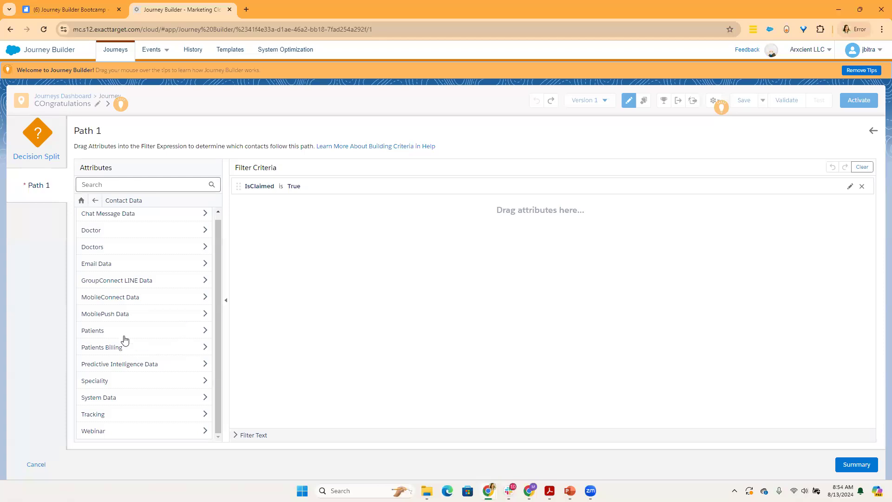
pyautogui.click(148, 333)
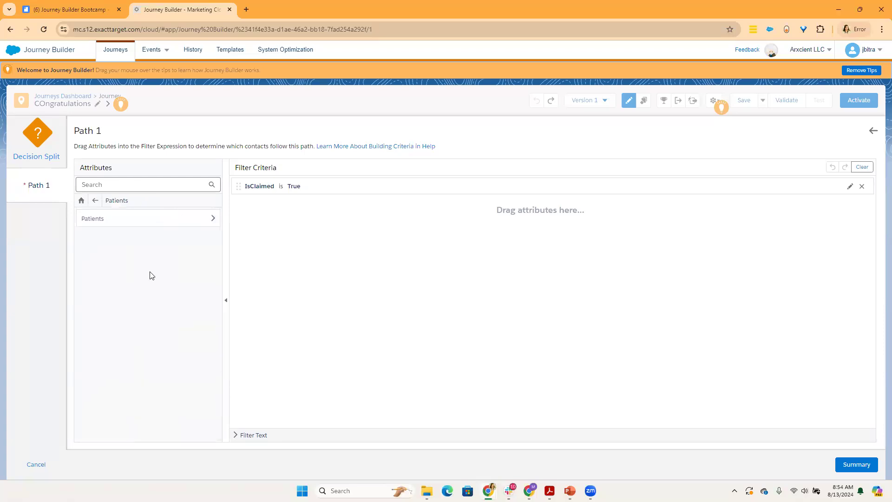
pyautogui.moveTo(126, 273); pyautogui.dragTo(343, 271)
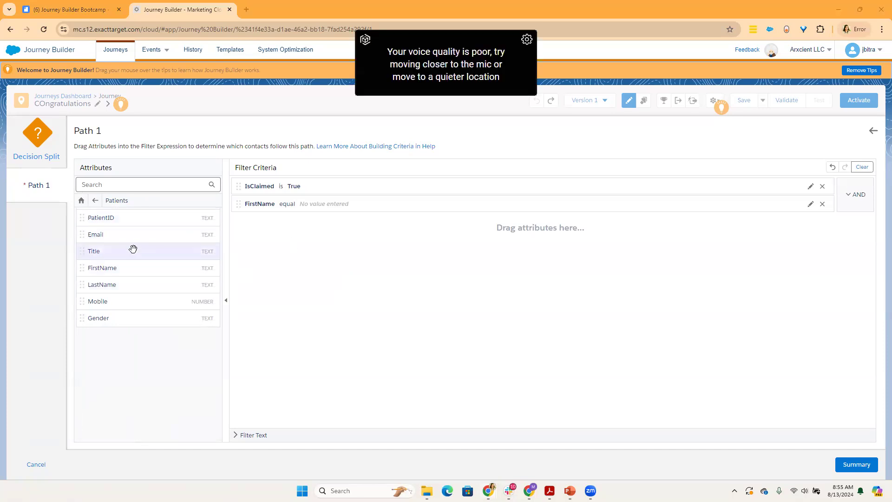
# - Edit the FirstName criterion and enable comparing it with another attribute
pyautogui.click(95, 201)
pyautogui.click(95, 200)
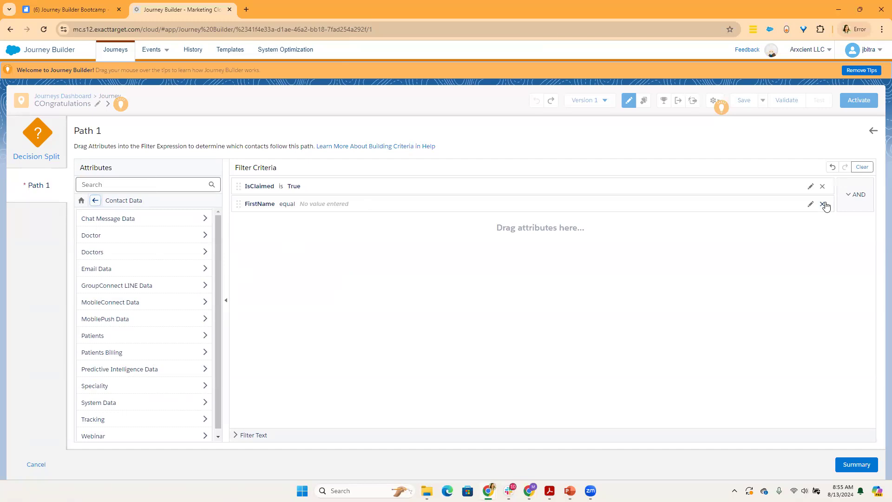
pyautogui.click(272, 207)
pyautogui.click(398, 226)
pyautogui.click(307, 250)
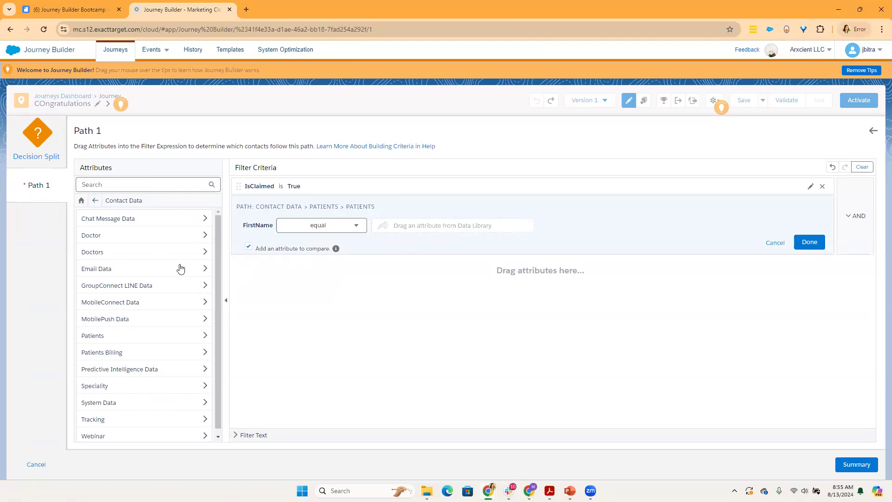
# - Set FirstName equal to the CouponCode attribute of the COngratulations entry and join it to the IsClaimed criterion with OR
pyautogui.click(95, 200)
pyautogui.click(176, 204)
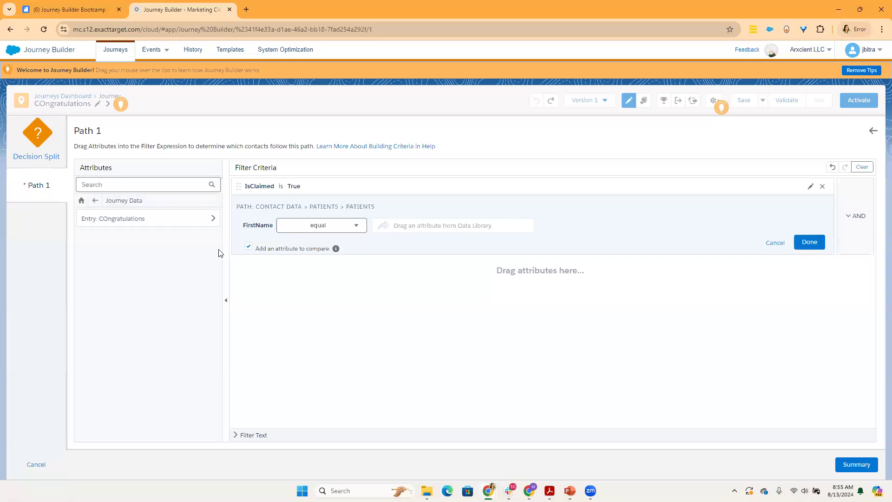
pyautogui.click(176, 225)
pyautogui.moveTo(171, 235); pyautogui.dragTo(486, 226)
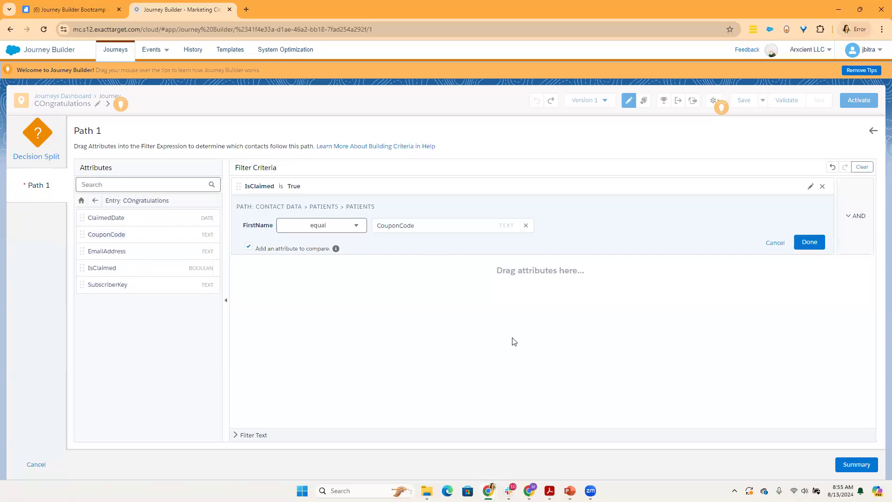
pyautogui.click(809, 242)
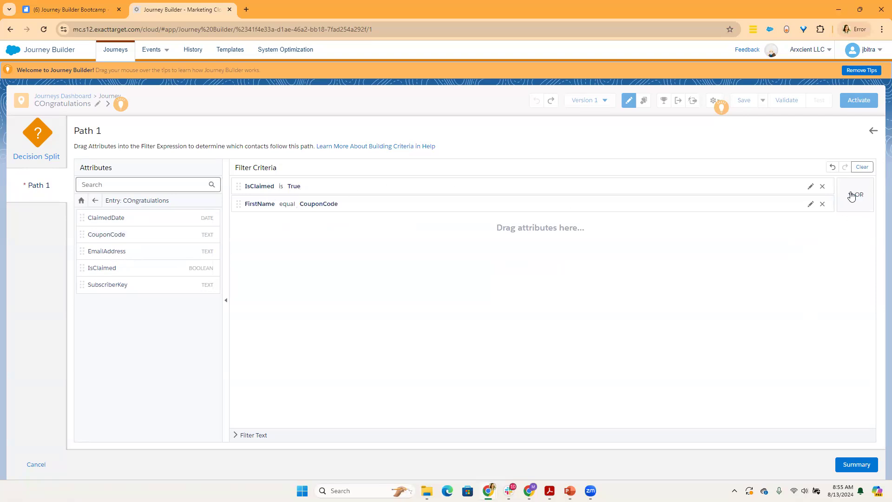
# - Show the filter text, add a criterion CouponCode equal false, and group it with the FirstName criterion using AND
pyautogui.click(234, 435)
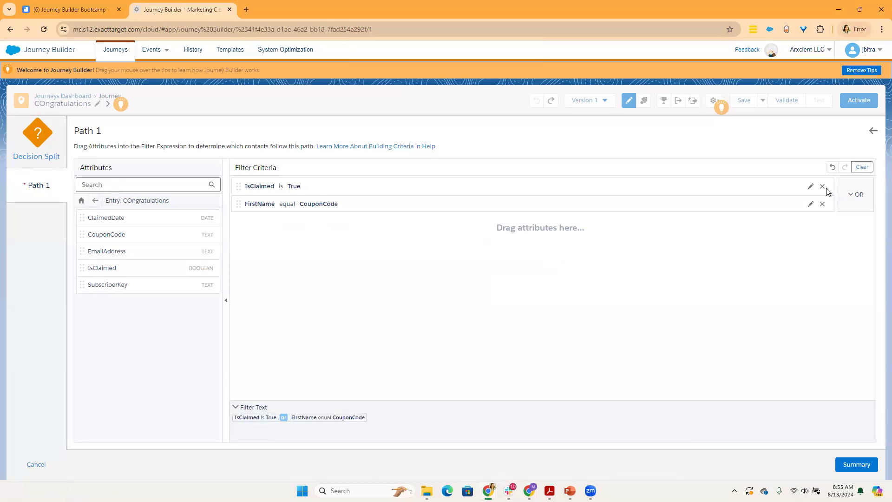
pyautogui.moveTo(109, 234); pyautogui.dragTo(359, 235)
pyautogui.click(408, 243)
pyautogui.write('false')
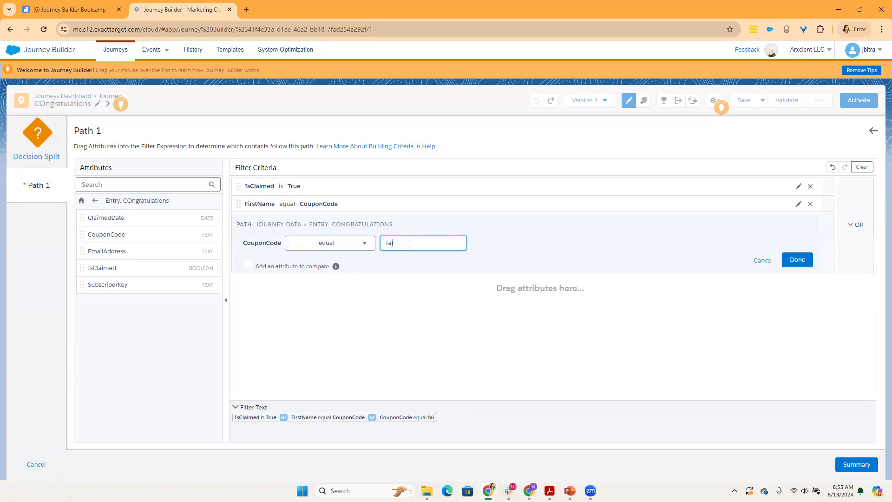
pyautogui.click(444, 327)
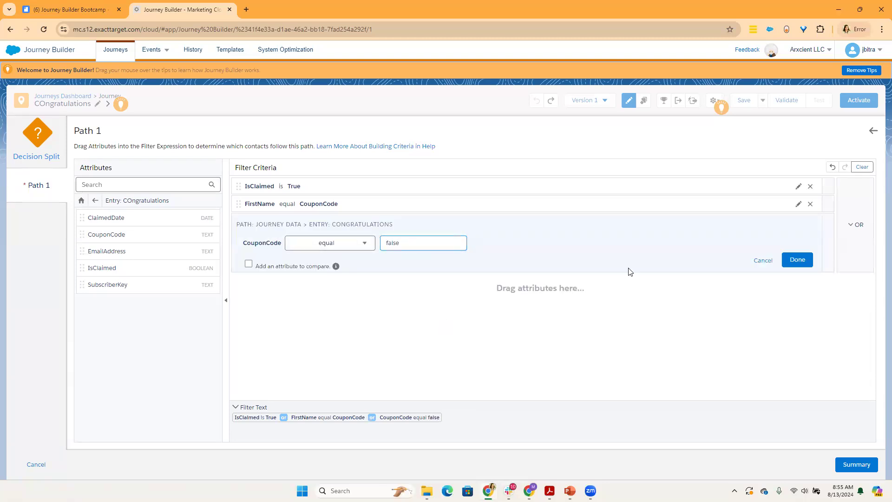
pyautogui.click(797, 259)
pyautogui.click(830, 212)
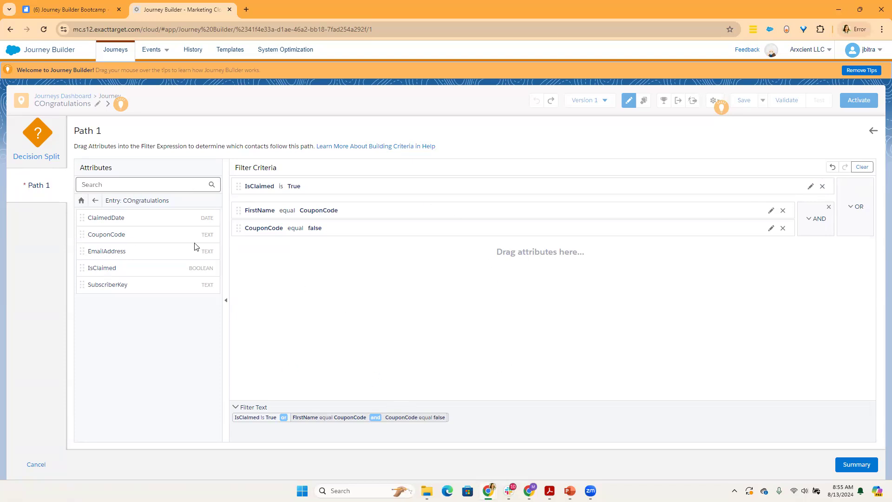
# - Return from the Path 1 criteria to the Decision Split summary and close the activity, discarding its unsaved changes
pyautogui.click(873, 132)
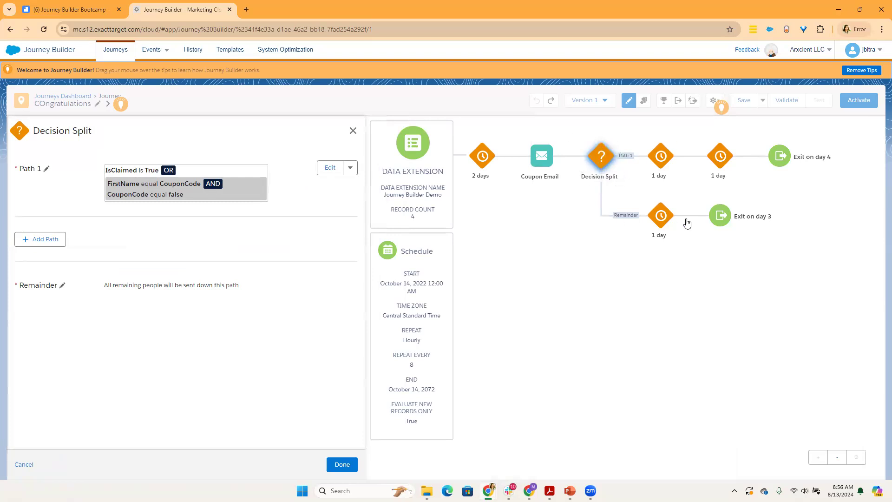
pyautogui.click(352, 135)
pyautogui.click(330, 227)
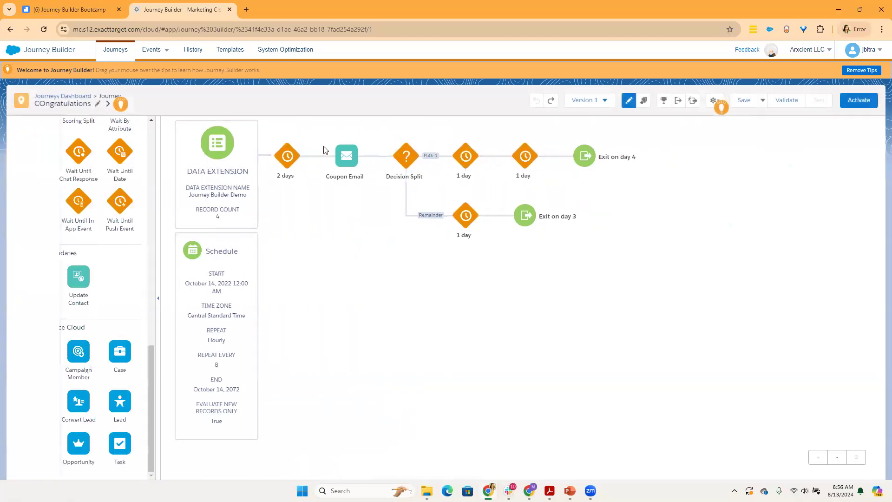
# - Open the Coupon Email activity, examine the email's content and properties in the editor, and return to the activity summary
pyautogui.click(338, 158)
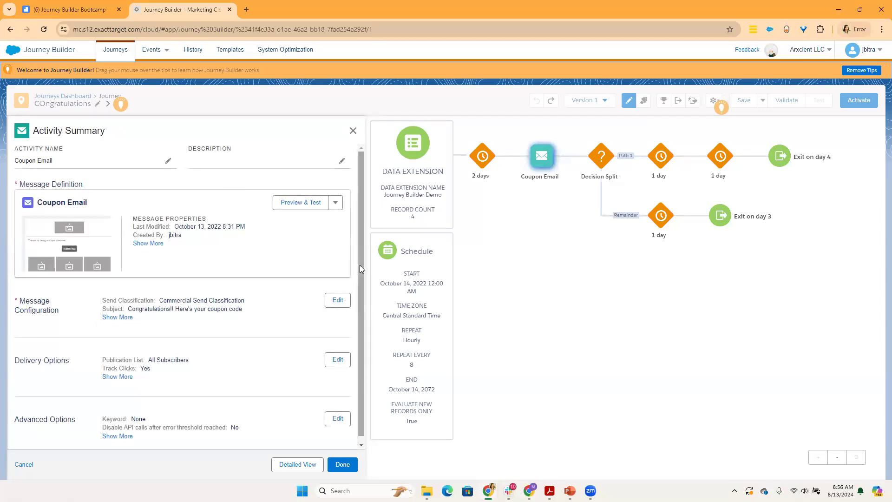
pyautogui.moveTo(361, 301); pyautogui.dragTo(361, 328)
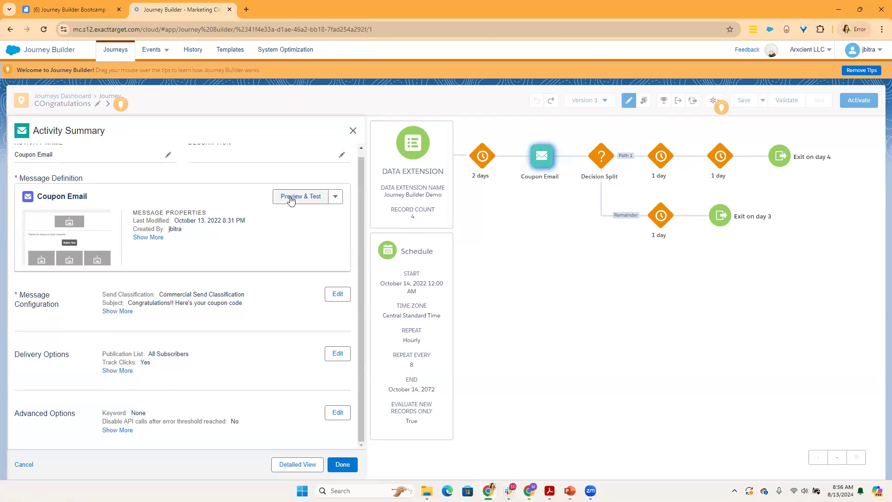
pyautogui.click(336, 197)
pyautogui.click(315, 231)
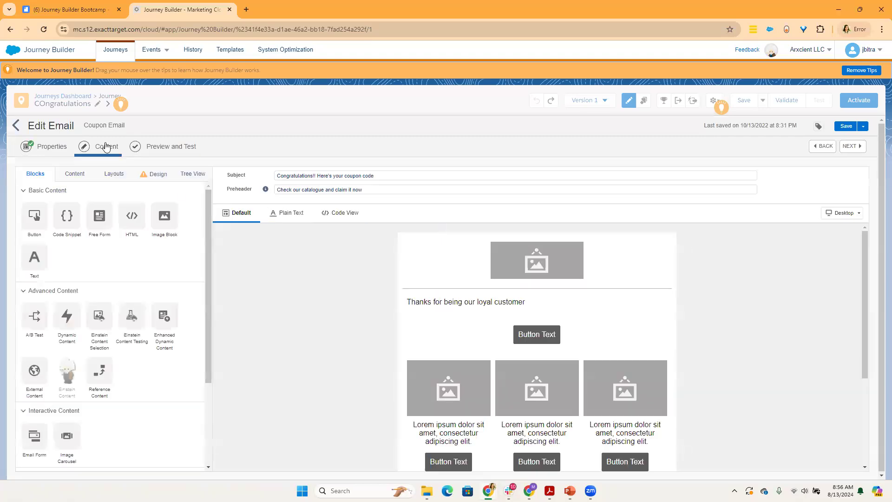
pyautogui.click(195, 148)
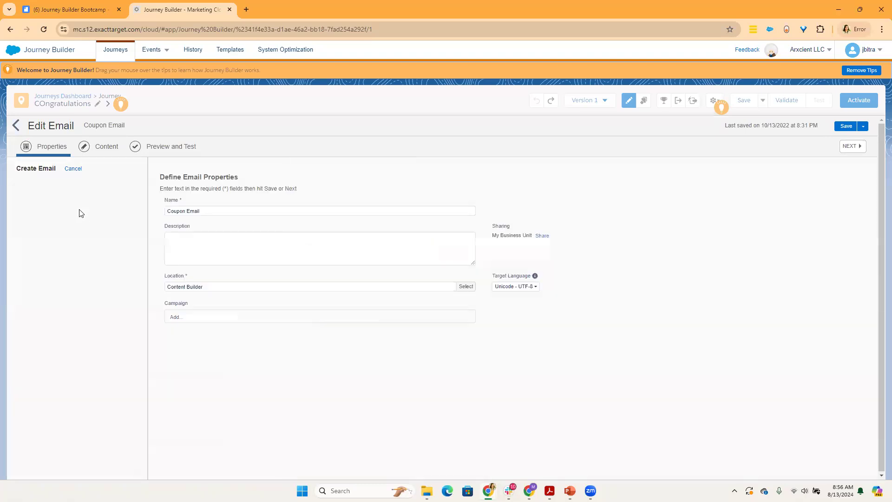
pyautogui.click(22, 129)
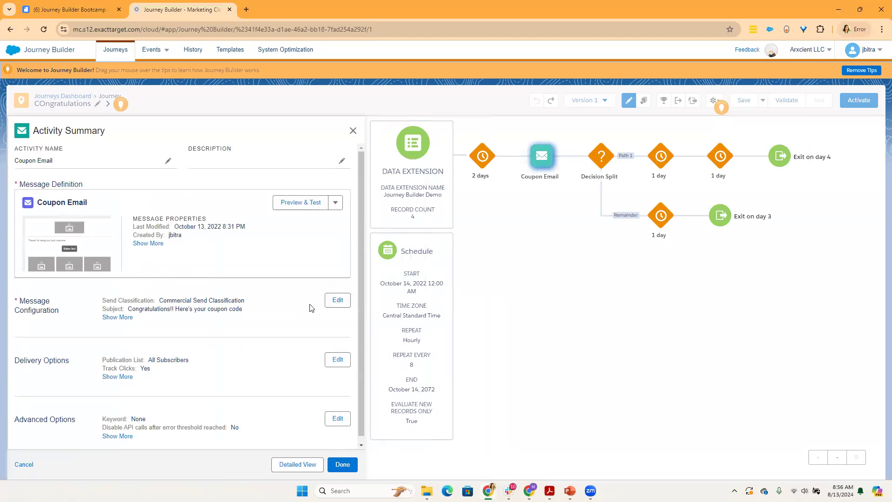
# - Review the Coupon Email's message configuration, delivery options and advanced options, and close the activity, discarding changes
pyautogui.click(338, 300)
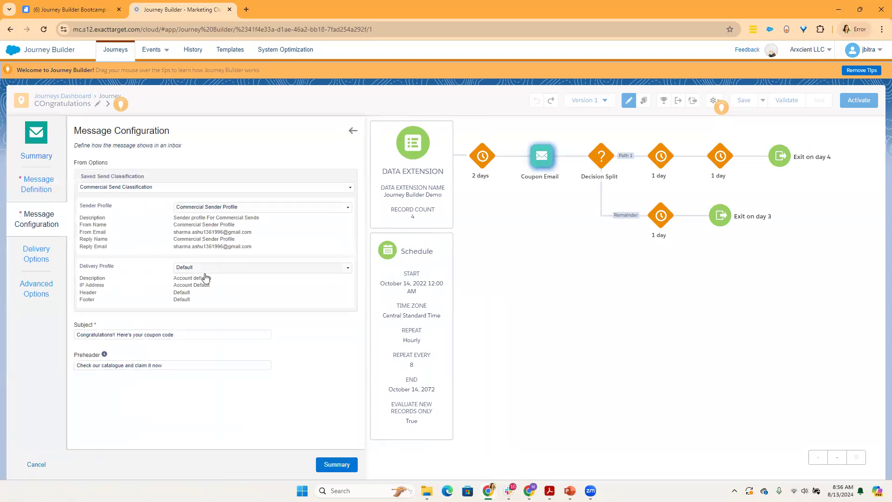
pyautogui.click(170, 366)
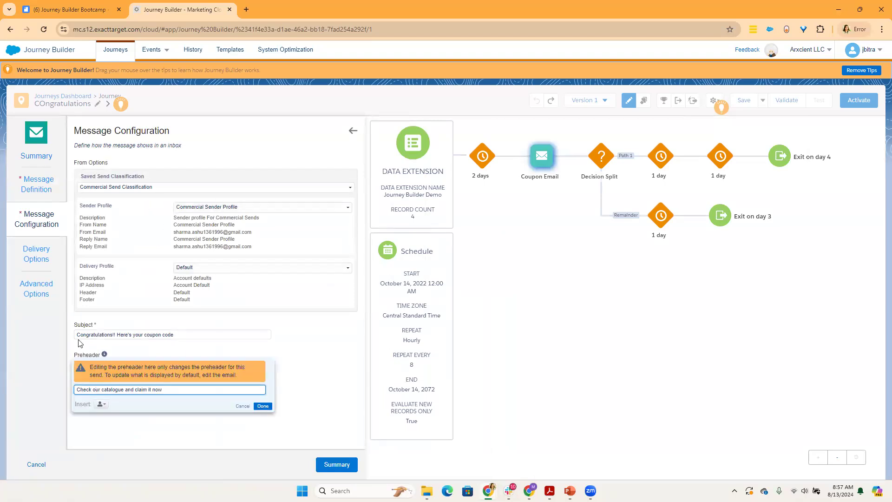
pyautogui.click(36, 254)
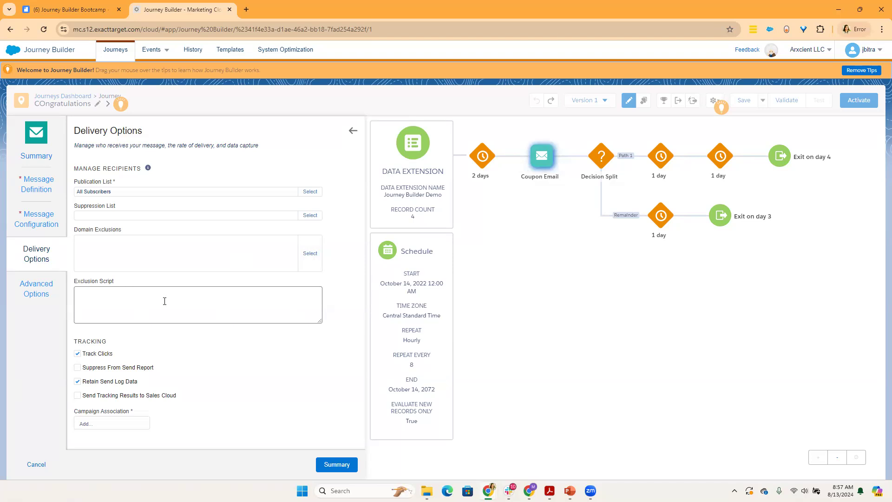
pyautogui.click(33, 279)
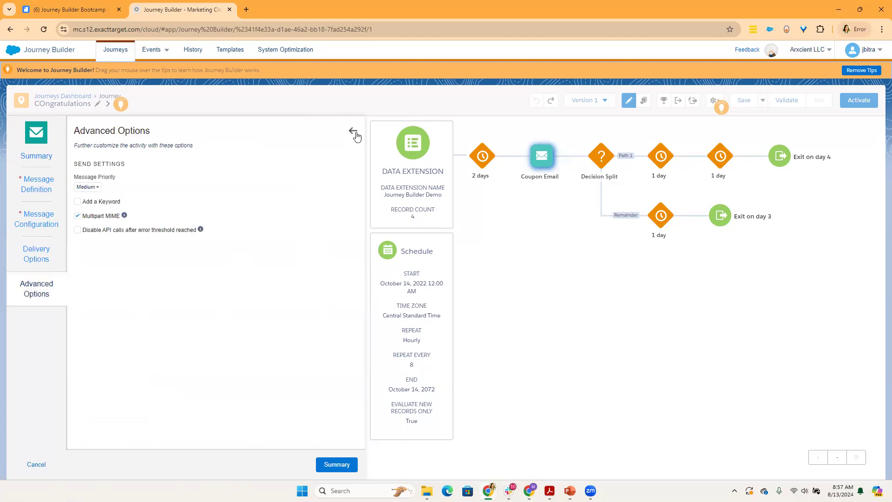
pyautogui.click(354, 133)
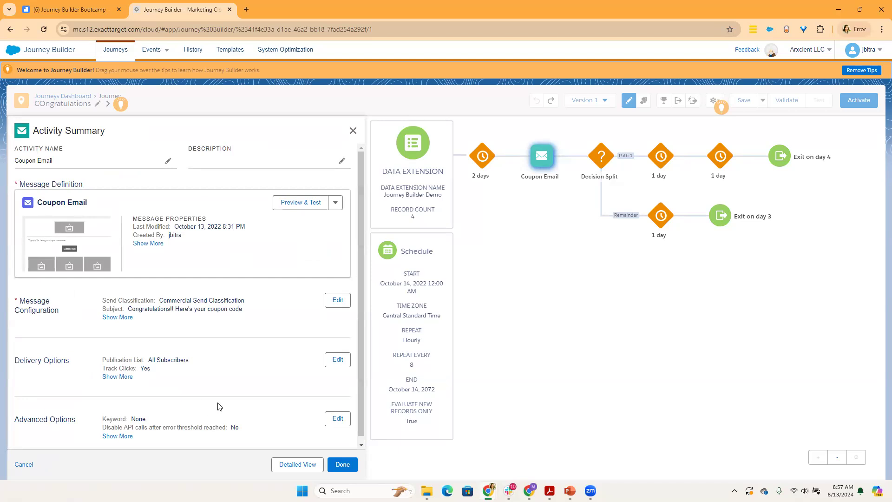
pyautogui.click(352, 131)
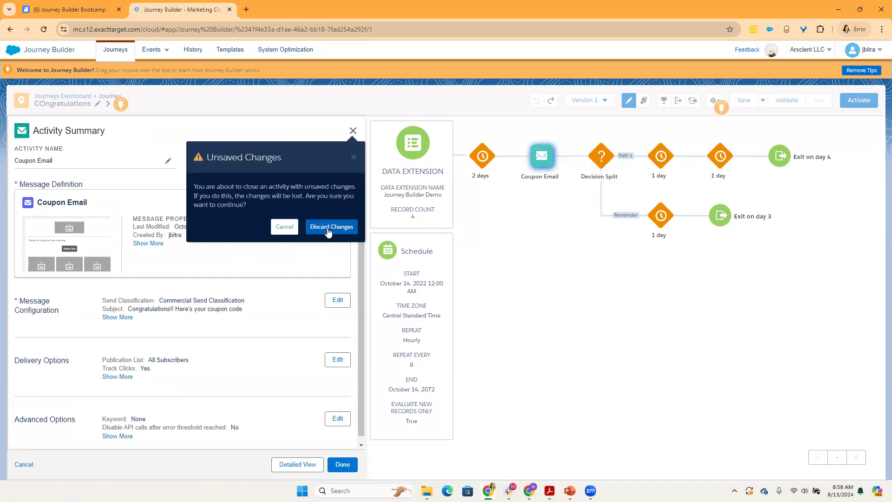
pyautogui.click(328, 231)
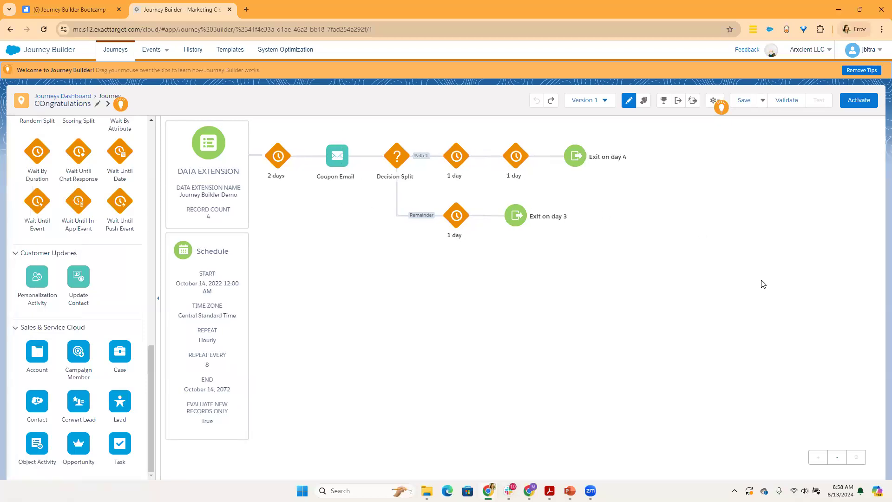
# - Save the COngratulations journey and check which additional save options it offers
pyautogui.click(605, 101)
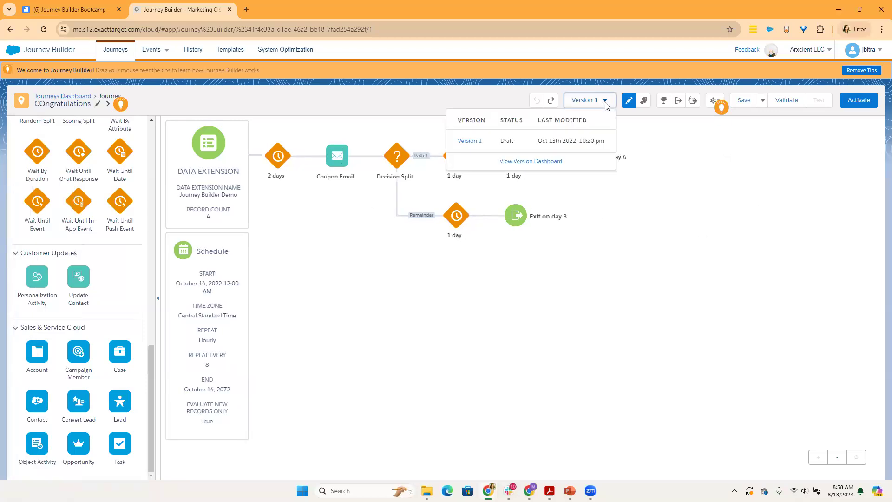
pyautogui.click(742, 101)
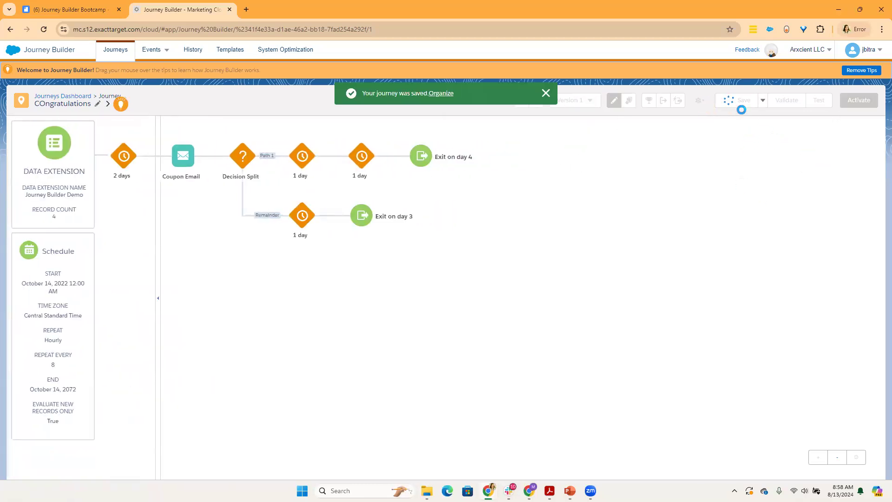
pyautogui.click(745, 101)
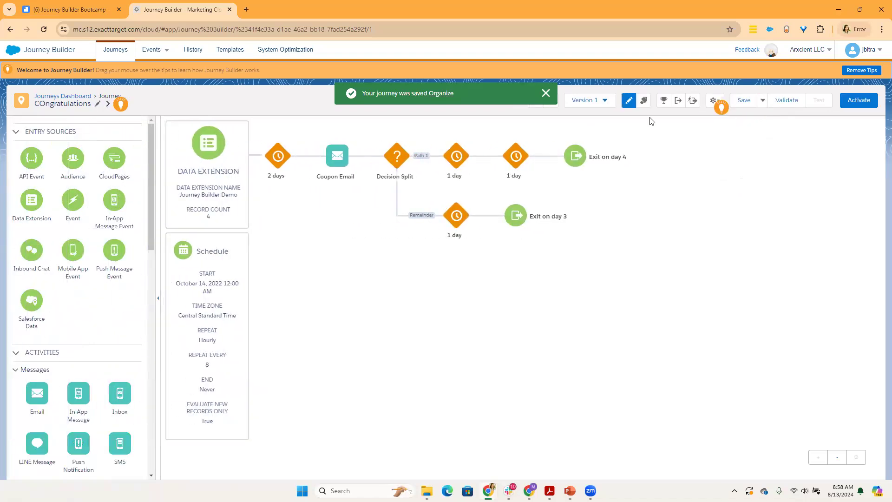
pyautogui.click(763, 100)
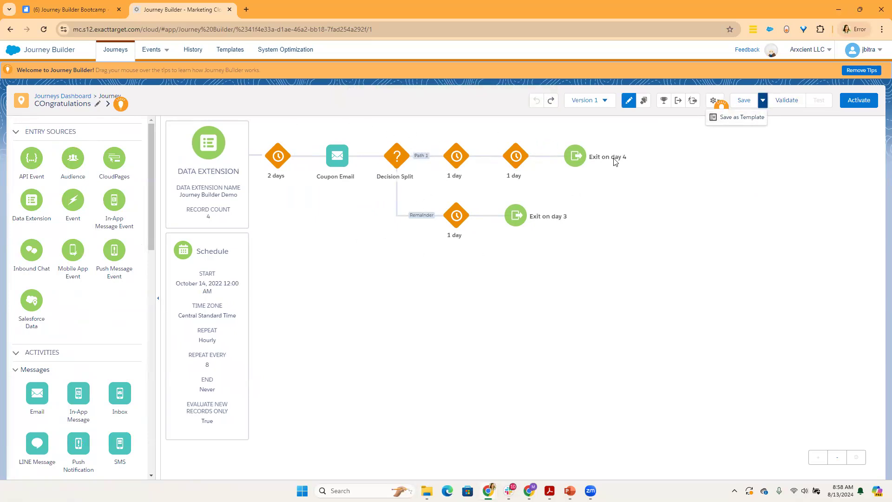
pyautogui.click(731, 194)
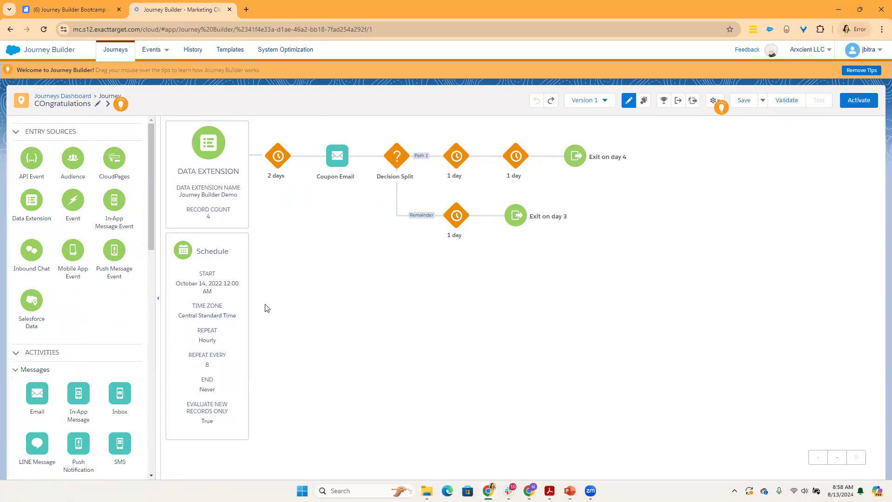
# - Open the summary of the Data Extension entry source and highlight the data extension's name and location
pyautogui.click(231, 194)
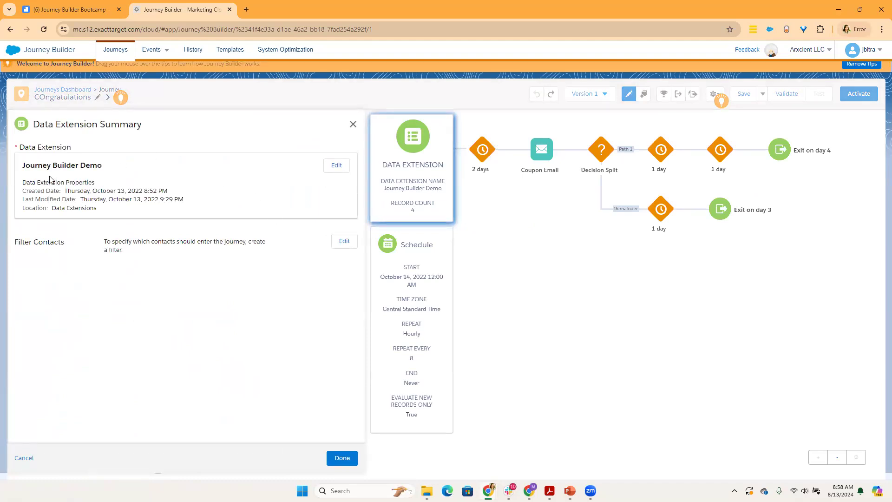
pyautogui.moveTo(16, 171); pyautogui.dragTo(137, 174)
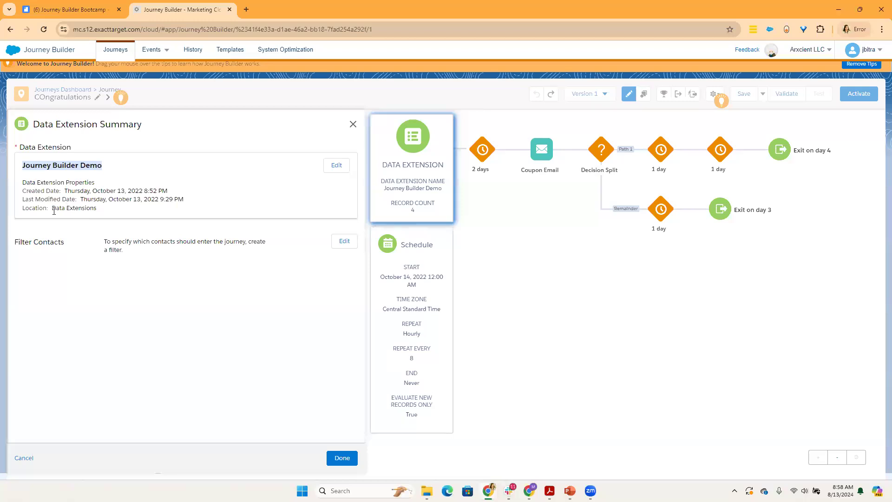
pyautogui.moveTo(52, 209); pyautogui.dragTo(112, 215)
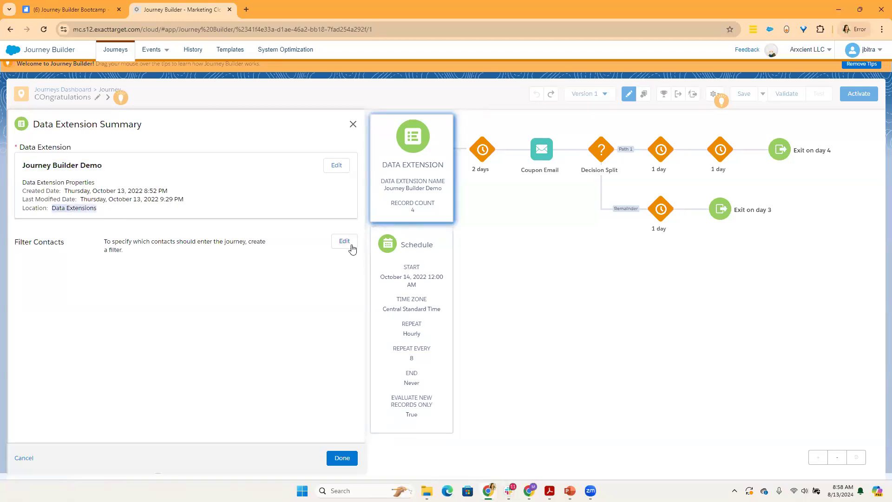
# - Examine the entry source's contact filter attributes and data extension selection, and close it, discarding changes
pyautogui.click(344, 241)
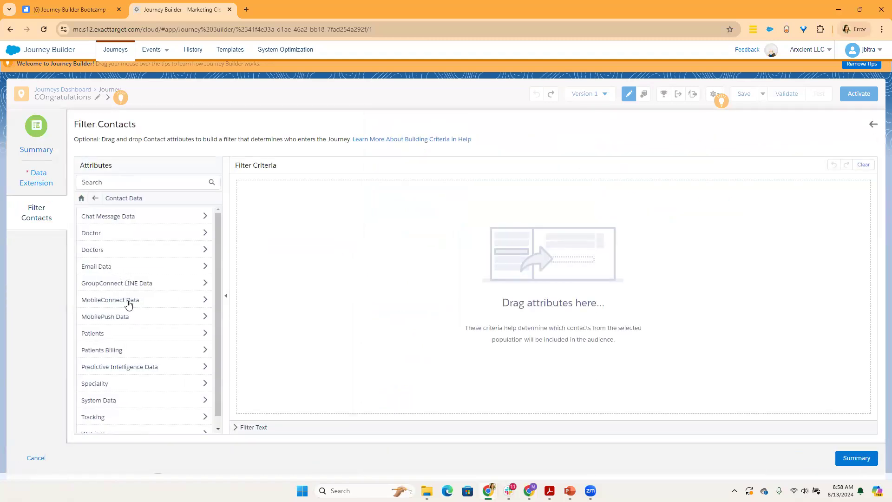
pyautogui.click(94, 199)
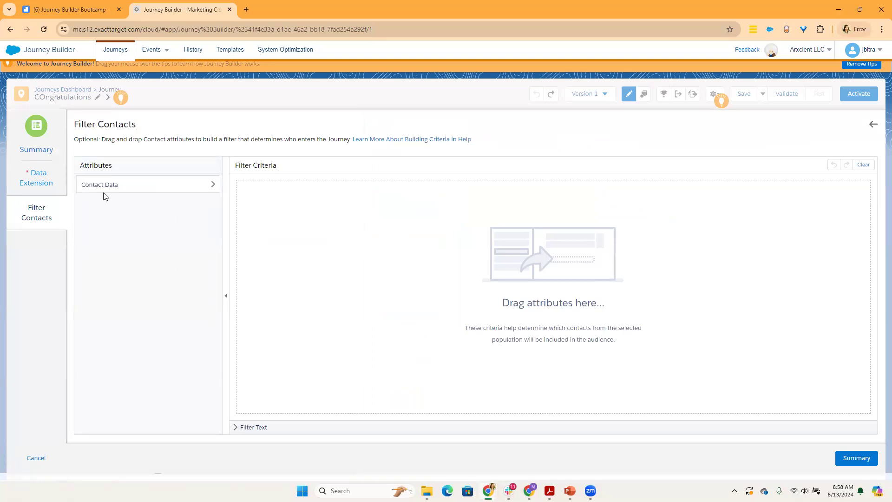
pyautogui.click(41, 191)
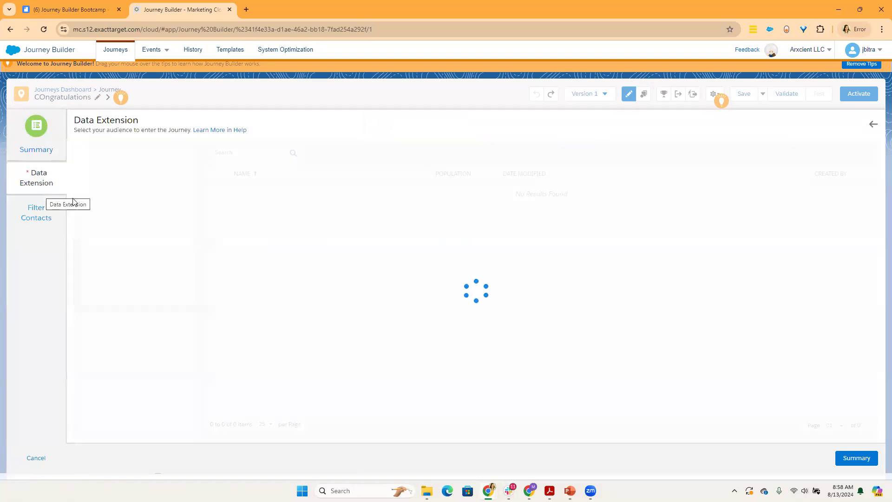
pyautogui.click(873, 124)
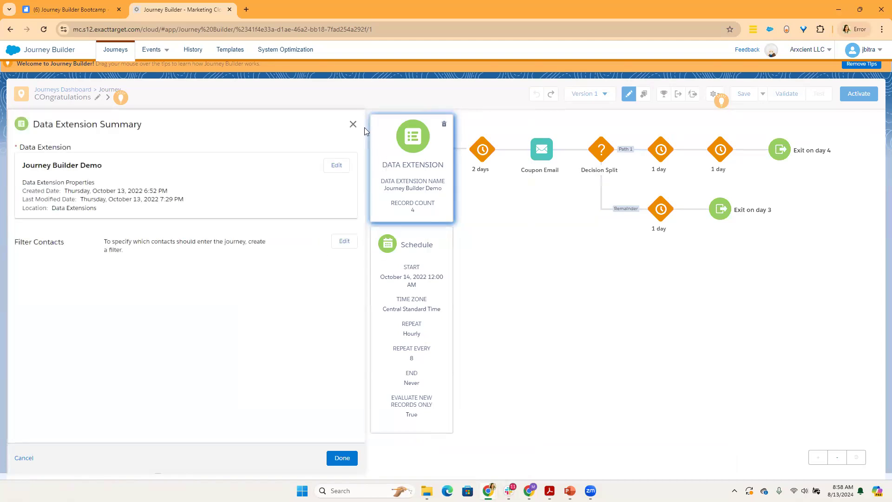
pyautogui.click(353, 125)
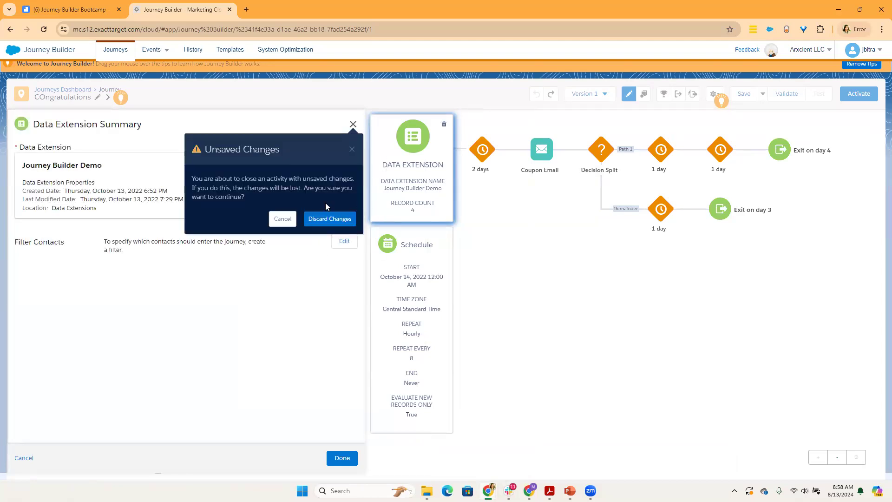
pyautogui.click(326, 220)
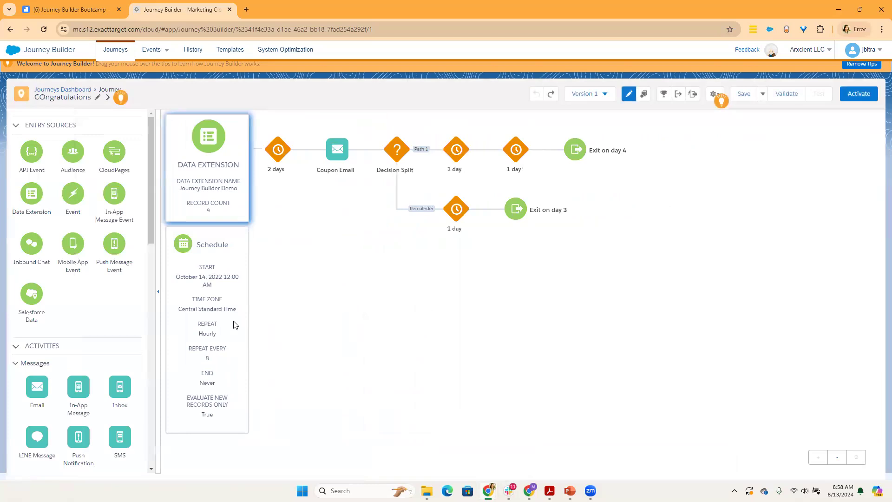
# - Open the journey's schedule and check its recurring schedule settings before returning to the schedule summary
pyautogui.click(223, 327)
pyautogui.click(329, 163)
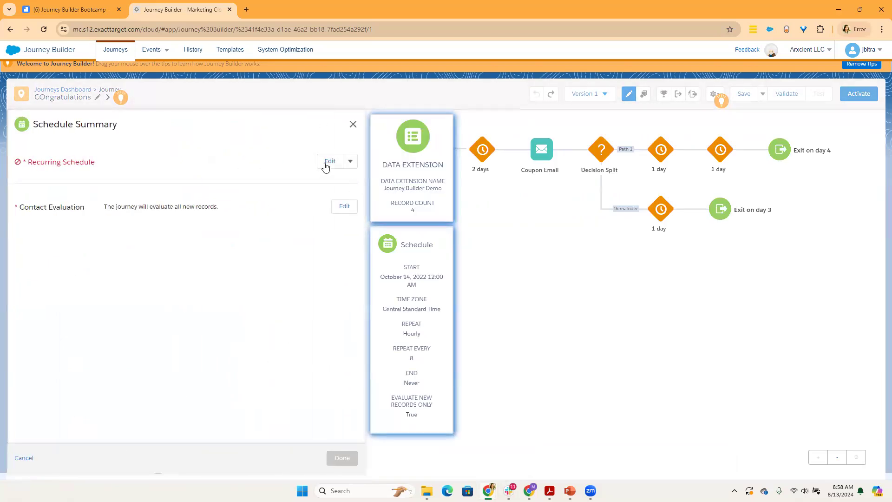
pyautogui.click(36, 149)
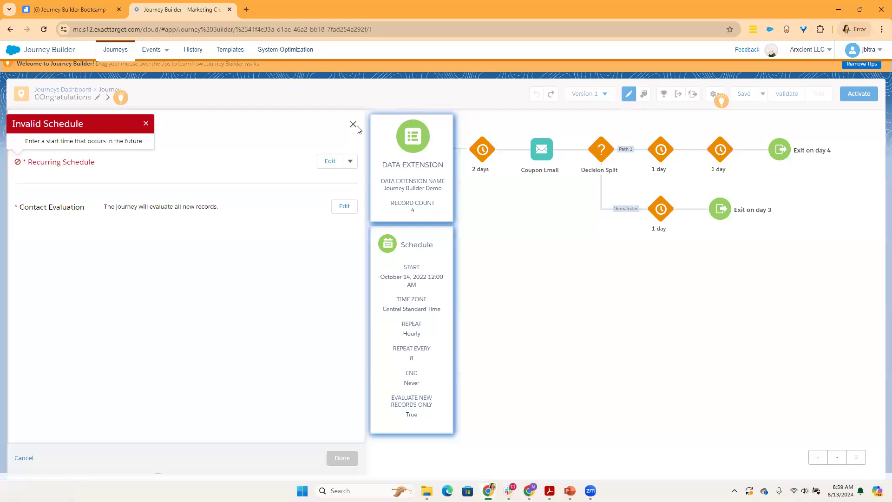
# - Change the journey's schedule type to Run Once and open the one-time schedule for editing
pyautogui.click(350, 163)
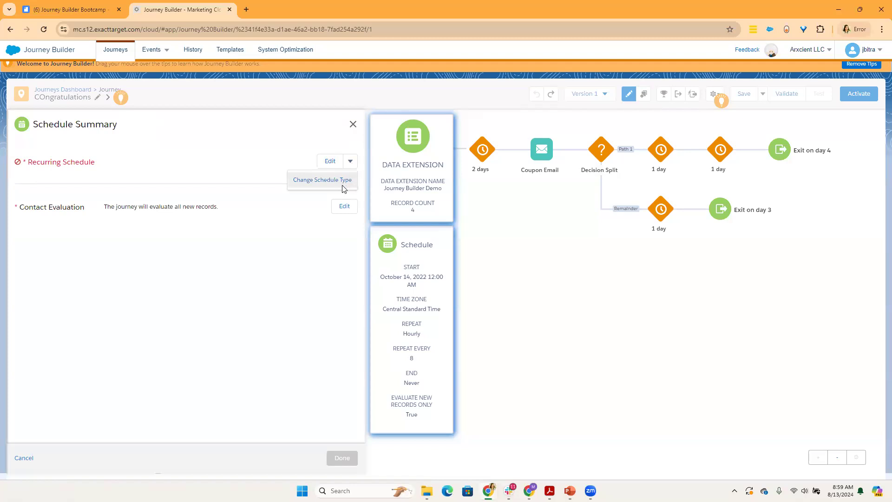
pyautogui.click(343, 180)
pyautogui.moveTo(314, 197)
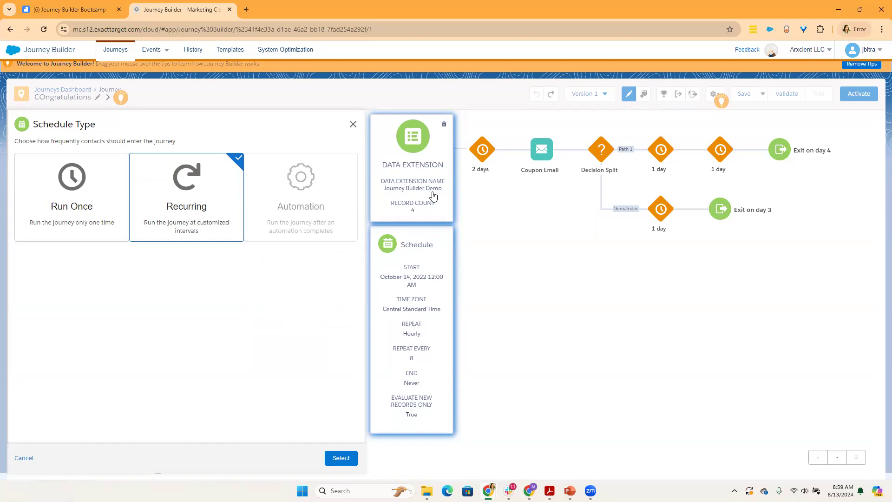
pyautogui.moveTo(316, 222)
pyautogui.moveTo(302, 181)
pyautogui.click(90, 219)
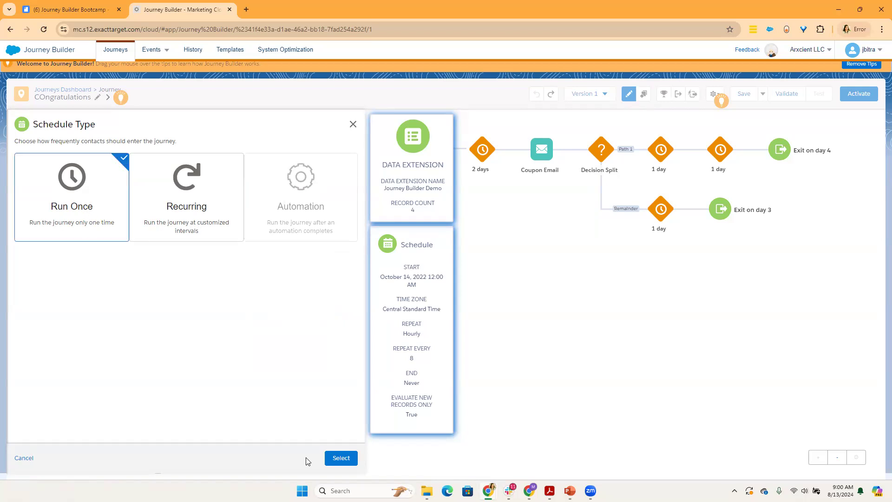
pyautogui.click(340, 458)
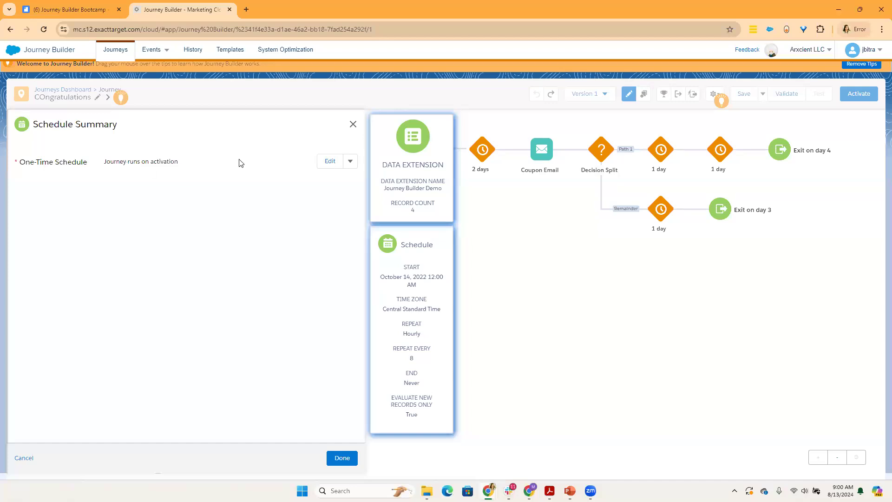
pyautogui.click(329, 161)
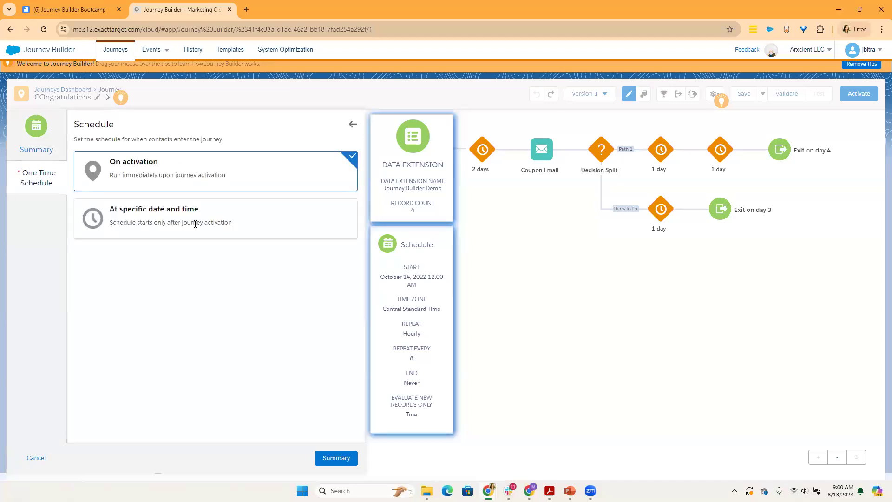
# - Change the journey's schedule type back to Recurring
pyautogui.click(352, 126)
pyautogui.click(349, 161)
pyautogui.click(340, 185)
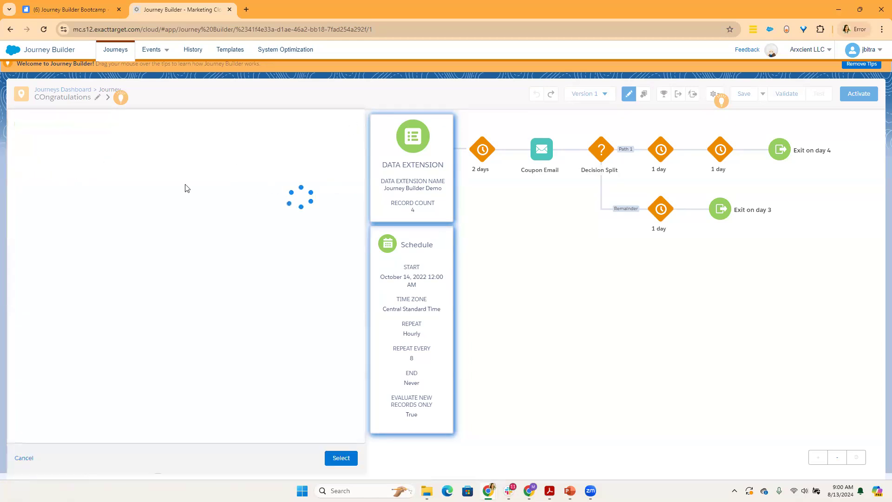
pyautogui.click(182, 191)
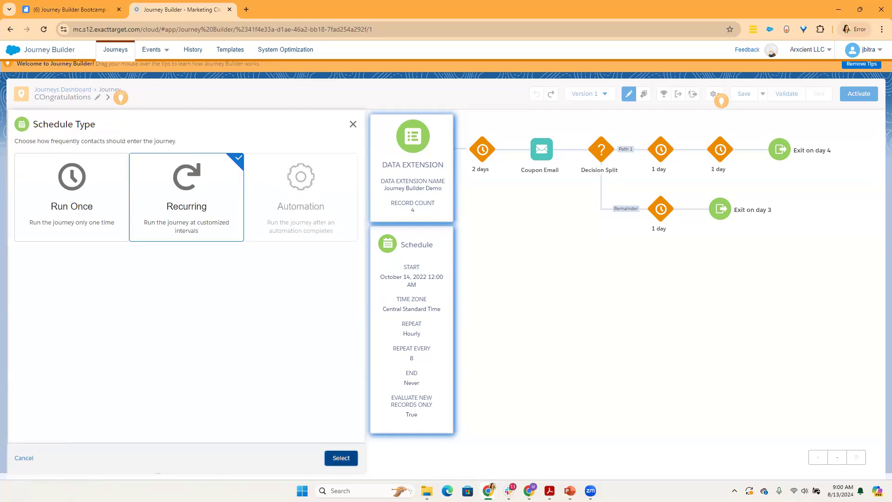
pyautogui.click(341, 458)
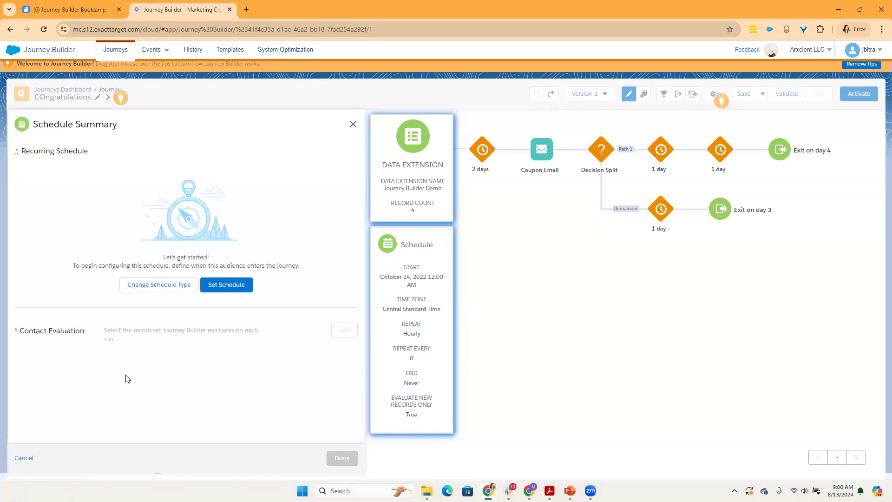
# - Set the recurring schedule to repeat on Weekdays with a start date of August 22, 2024, and return to the schedule summary
pyautogui.click(217, 288)
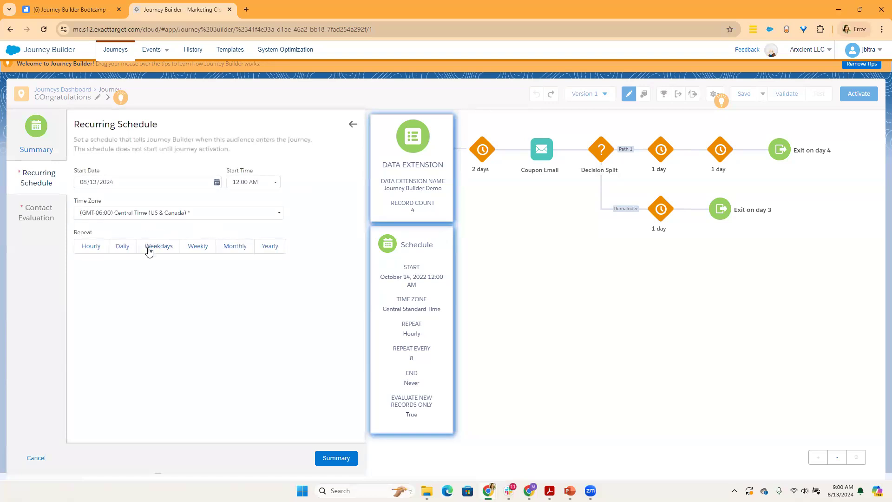
pyautogui.click(149, 247)
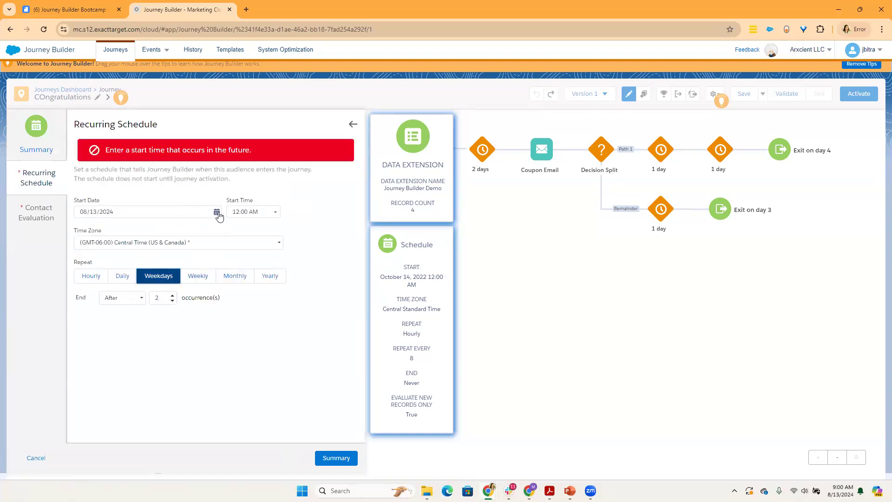
pyautogui.click(217, 212)
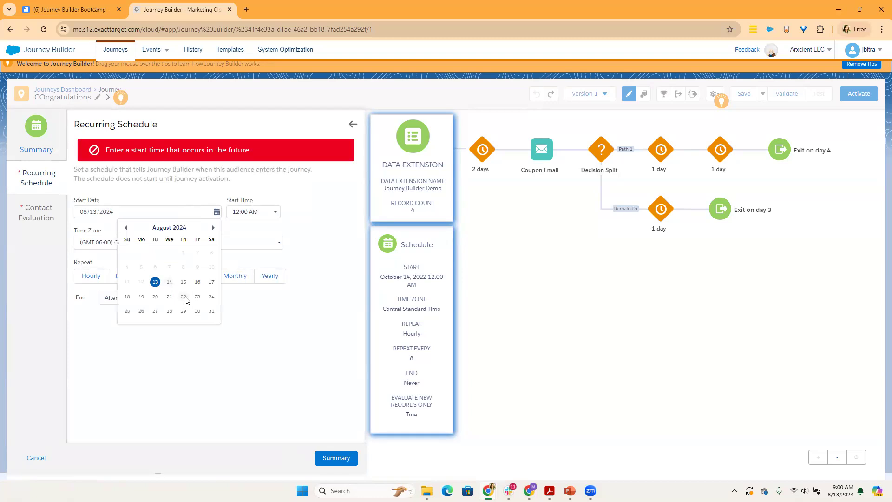
pyautogui.click(184, 297)
pyautogui.click(334, 457)
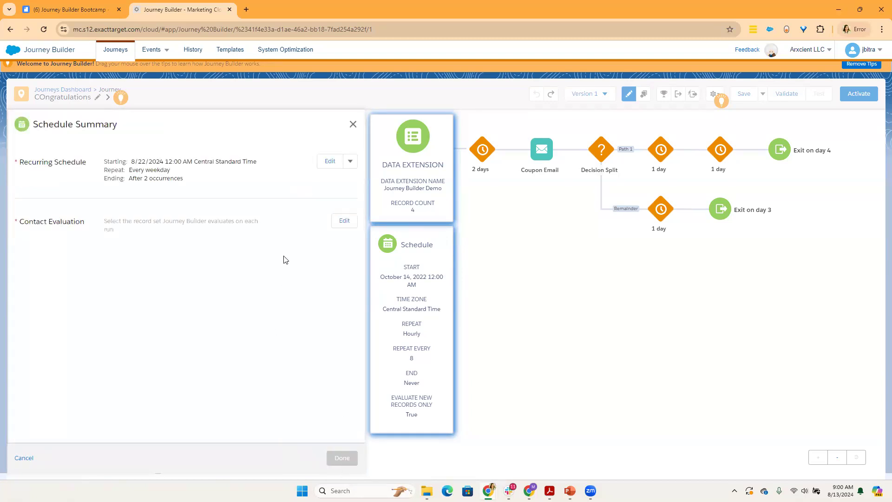
# - Set the schedule's Contact Evaluation to Evaluate all records after trying Evaluate new records only, and close the schedule configuration
pyautogui.click(341, 222)
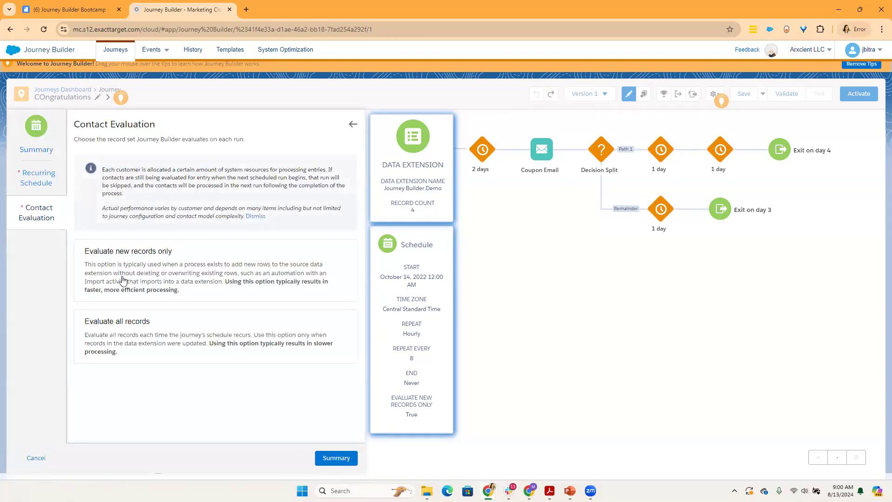
pyautogui.click(122, 291)
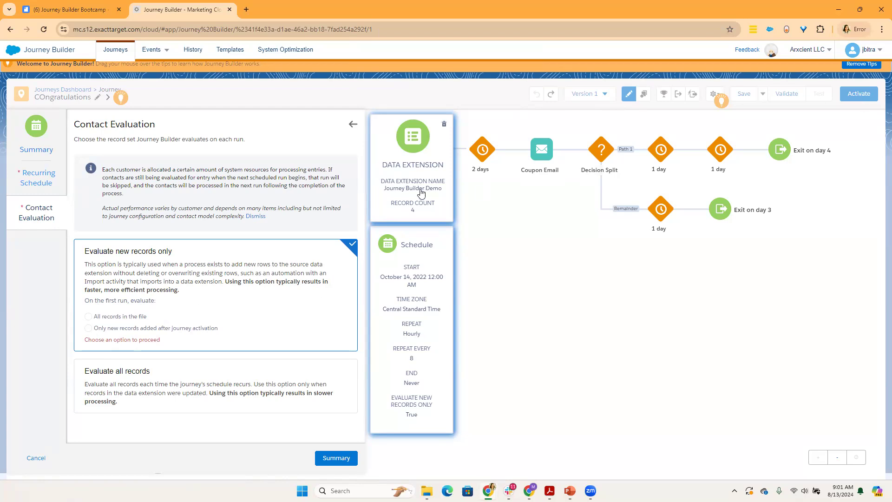
pyautogui.click(219, 374)
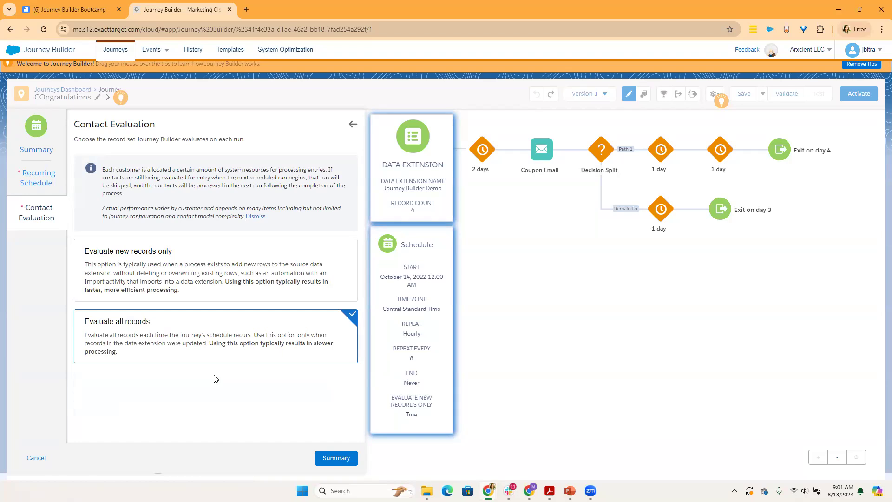
pyautogui.click(353, 124)
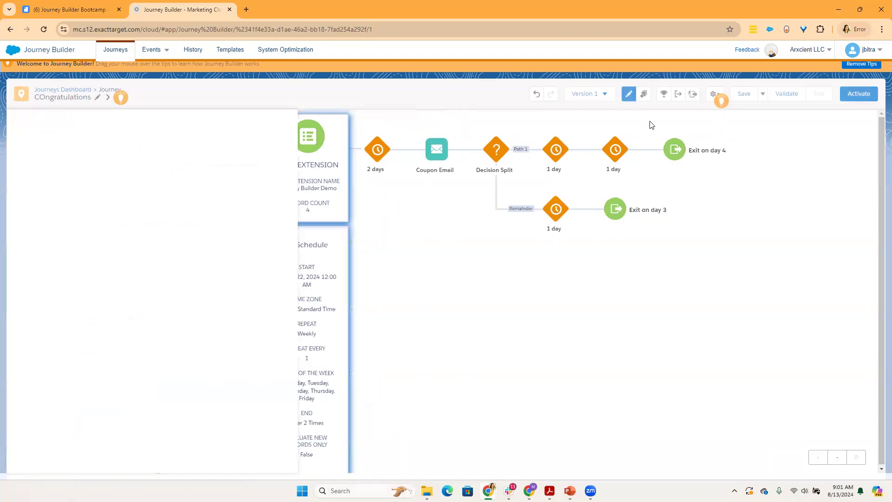
# - Review the journey's settings for contact re-entry and default email address, and return to the canvas
pyautogui.click(714, 93)
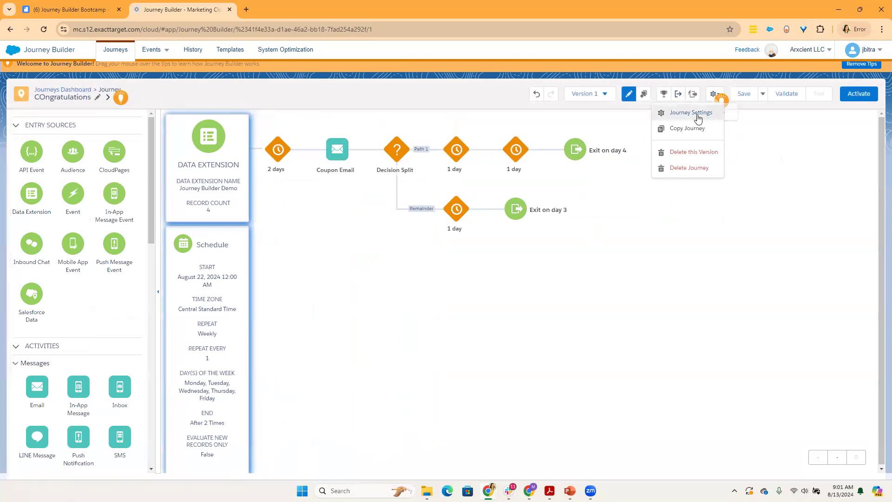
pyautogui.click(698, 113)
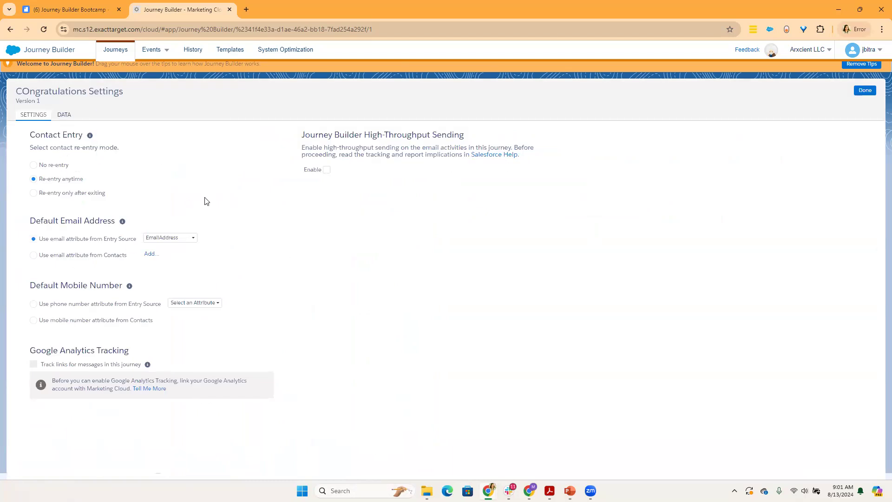
pyautogui.click(864, 90)
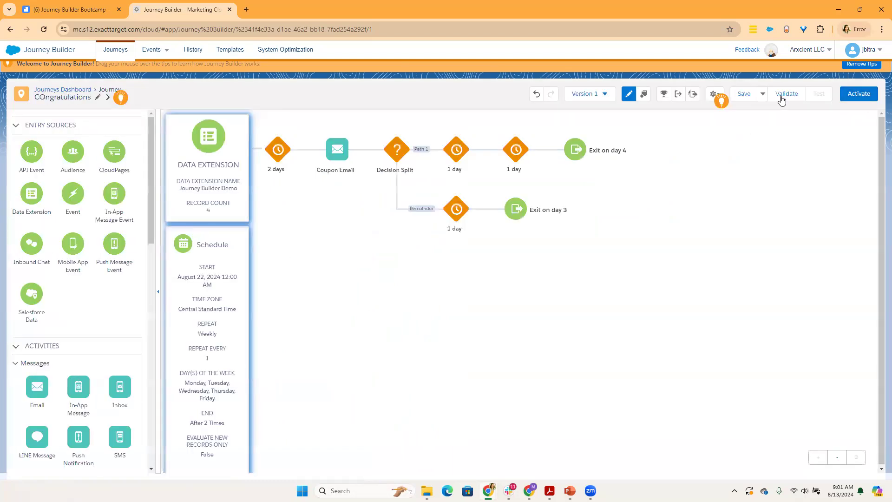
# - Validate the journey and delete the first of the two consecutive 1-day waits on Path 1 of the Decision Split
pyautogui.click(782, 95)
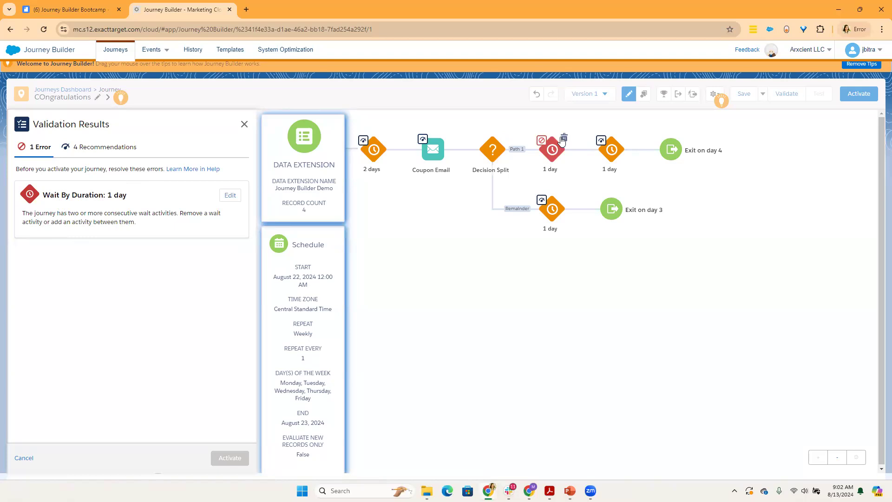
pyautogui.click(564, 137)
pyautogui.click(634, 163)
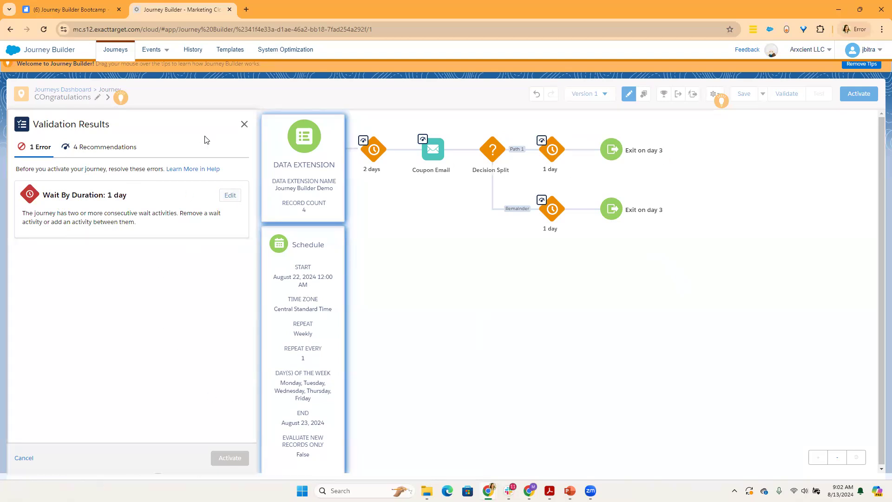
# - Review the recommendations in the validation results and close them
pyautogui.click(110, 152)
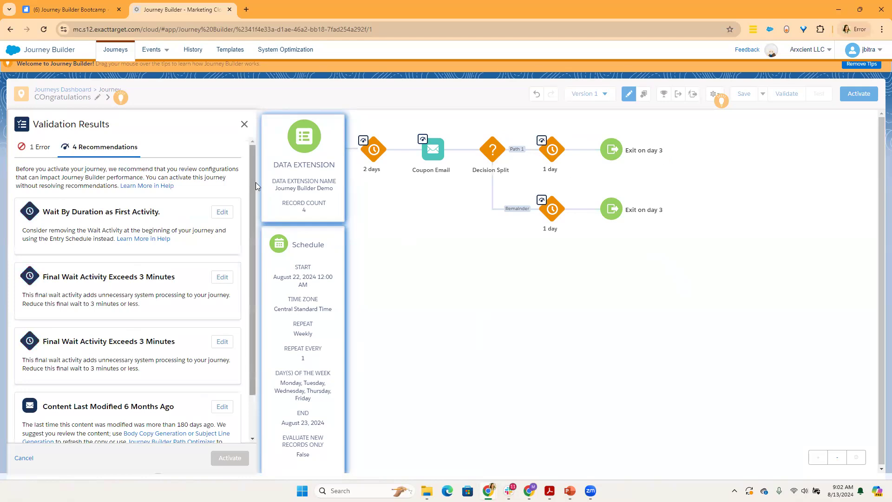
pyautogui.moveTo(251, 189); pyautogui.dragTo(265, 289)
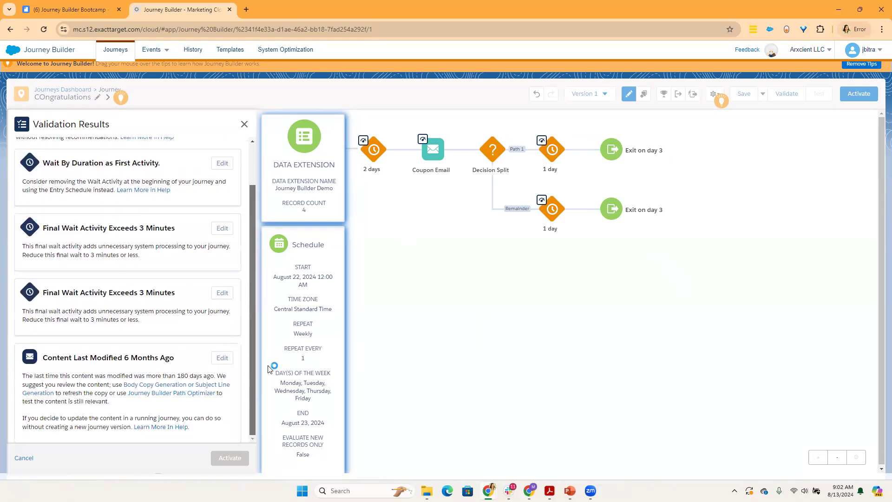
pyautogui.moveTo(251, 205); pyautogui.dragTo(246, 153)
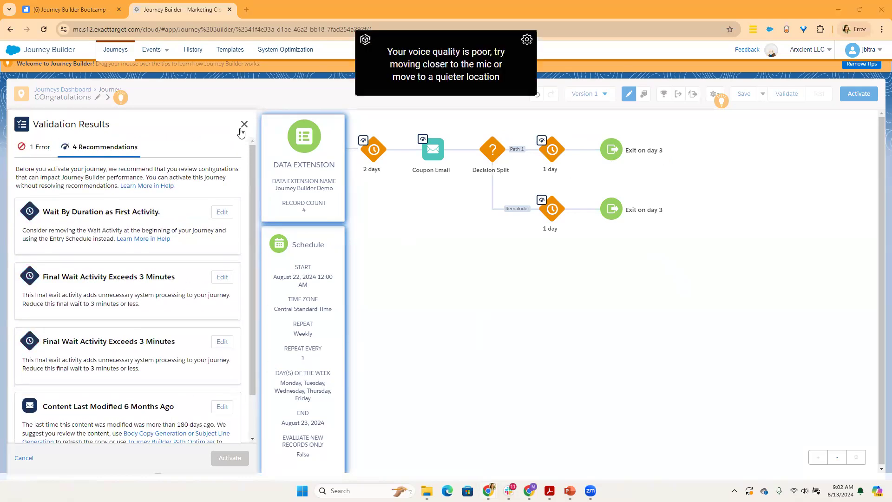
pyautogui.click(242, 128)
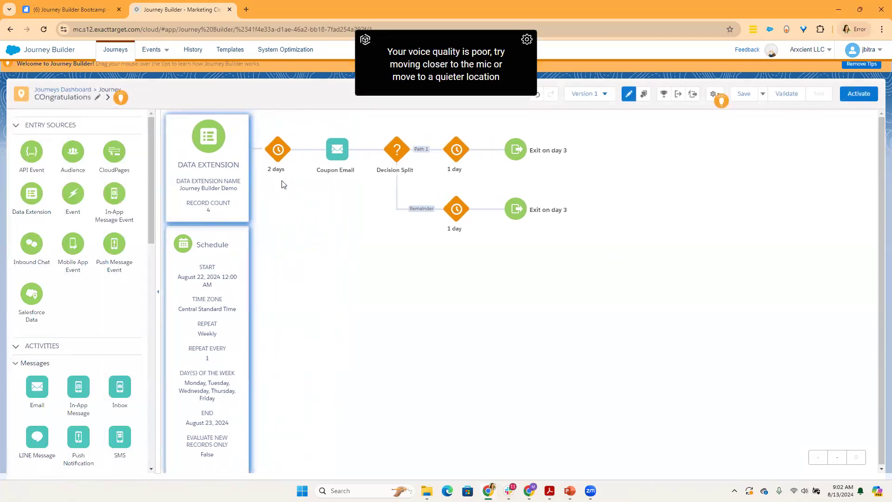
# - Validate the journey again, activate it and dismiss the activation message
pyautogui.click(788, 94)
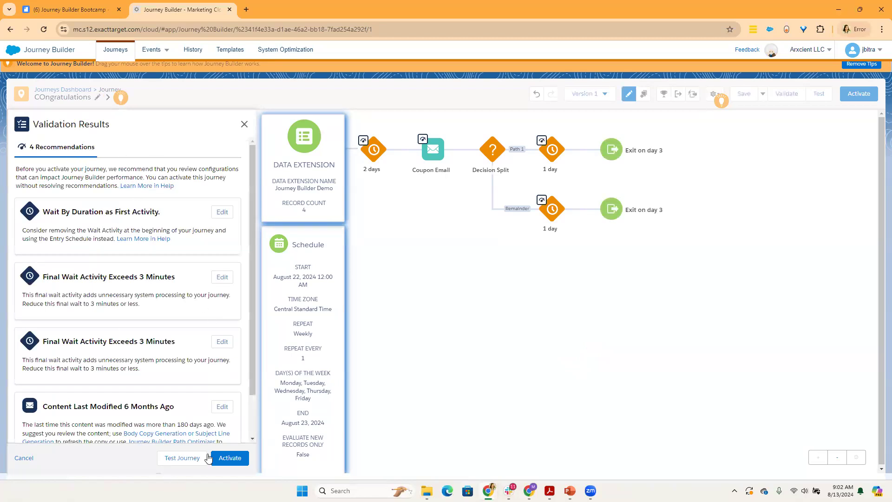
pyautogui.click(228, 458)
pyautogui.click(561, 185)
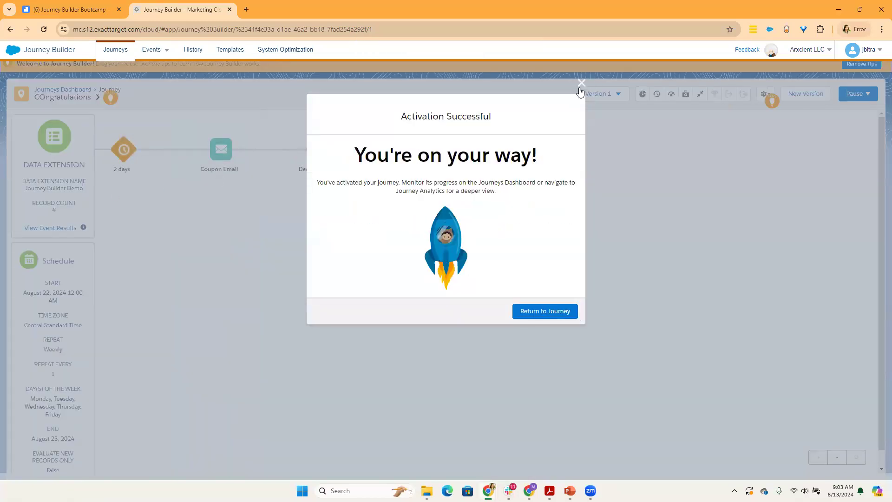
pyautogui.click(613, 143)
# - Open the journey's Version Dashboard, select Version 1 and check the stop options before returning to the journey
pyautogui.click(615, 95)
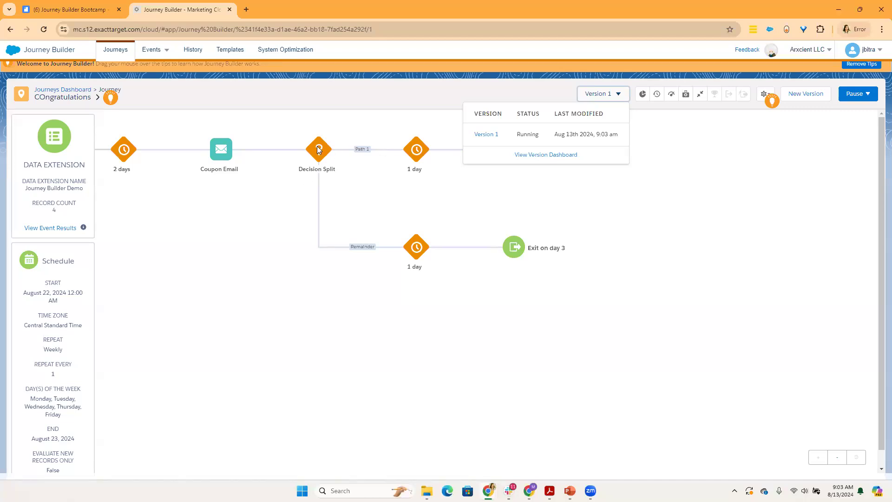
pyautogui.click(542, 156)
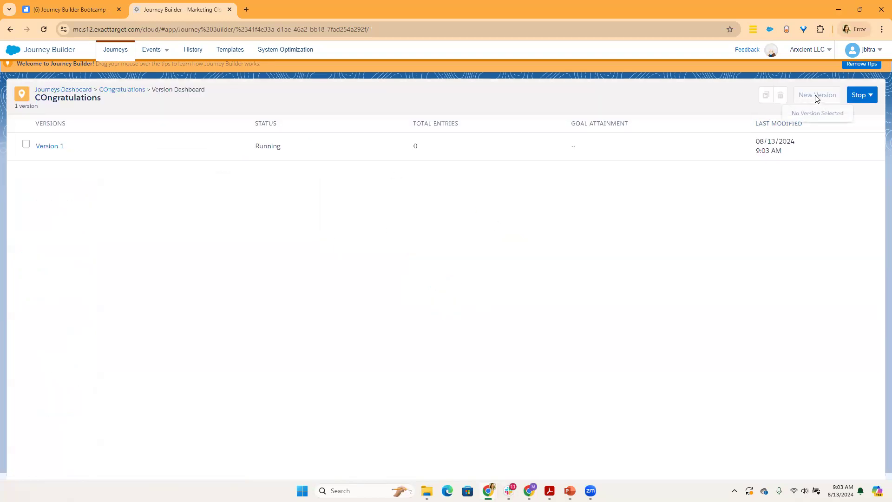
pyautogui.click(26, 145)
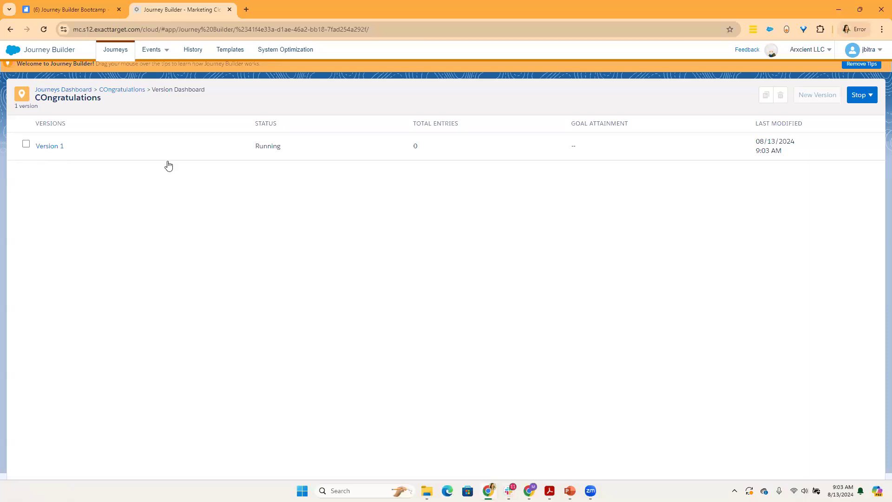
pyautogui.click(860, 95)
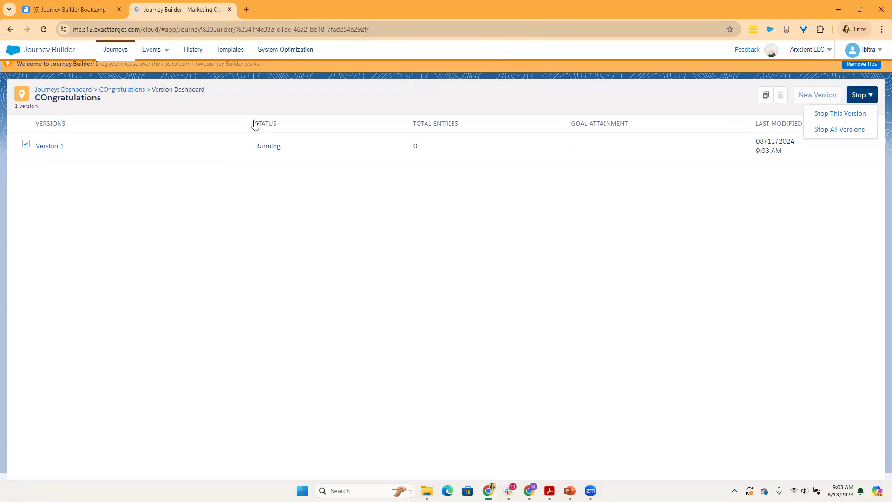
pyautogui.click(123, 92)
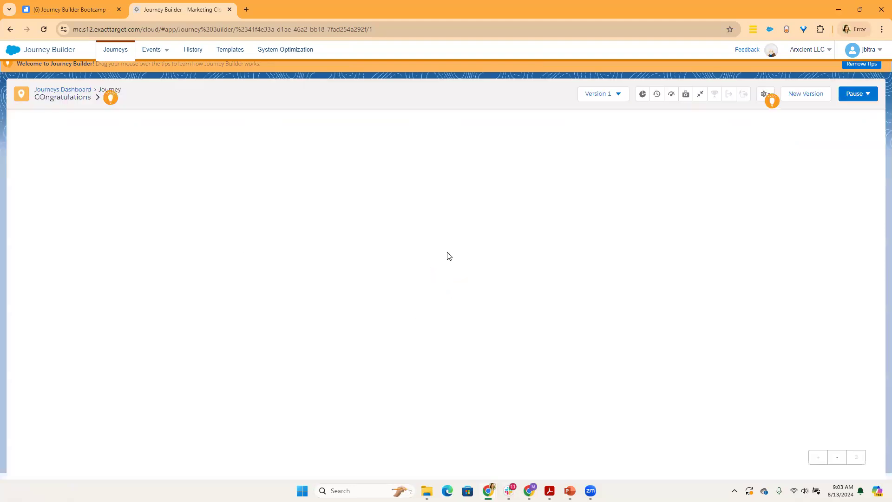
# - Pause this journey version without extending wait periods, set to automatically resume the journey after 14 days
pyautogui.click(858, 94)
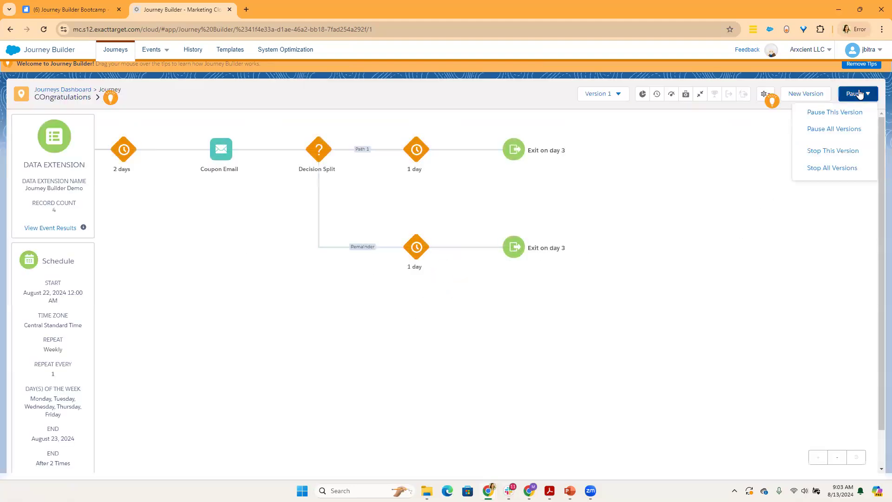
pyautogui.click(832, 116)
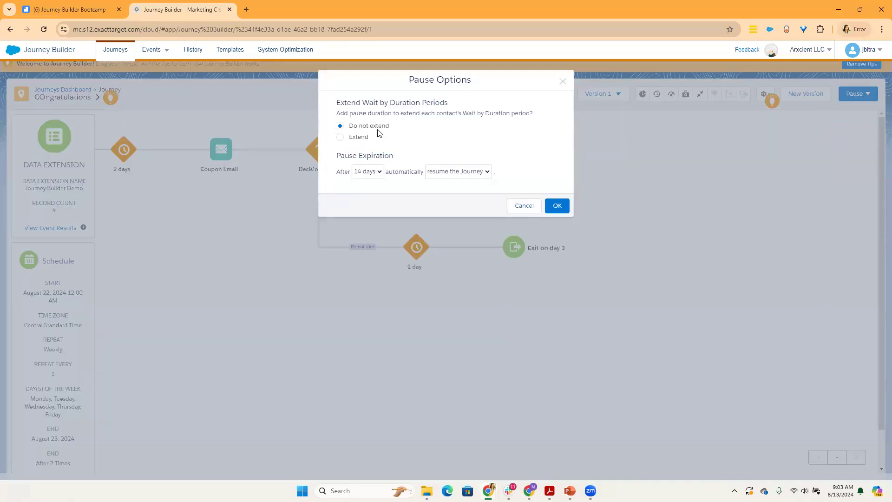
pyautogui.moveTo(472, 112); pyautogui.dragTo(494, 113)
pyautogui.click(379, 171)
pyautogui.click(396, 139)
pyautogui.click(556, 205)
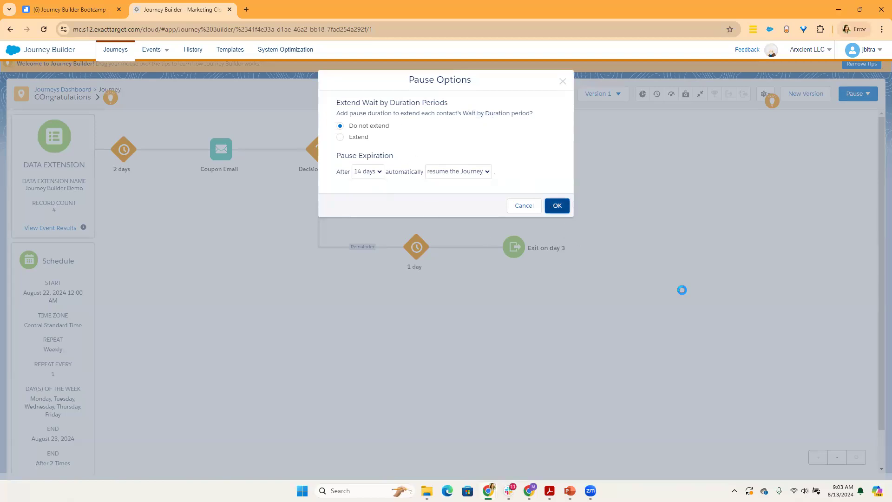